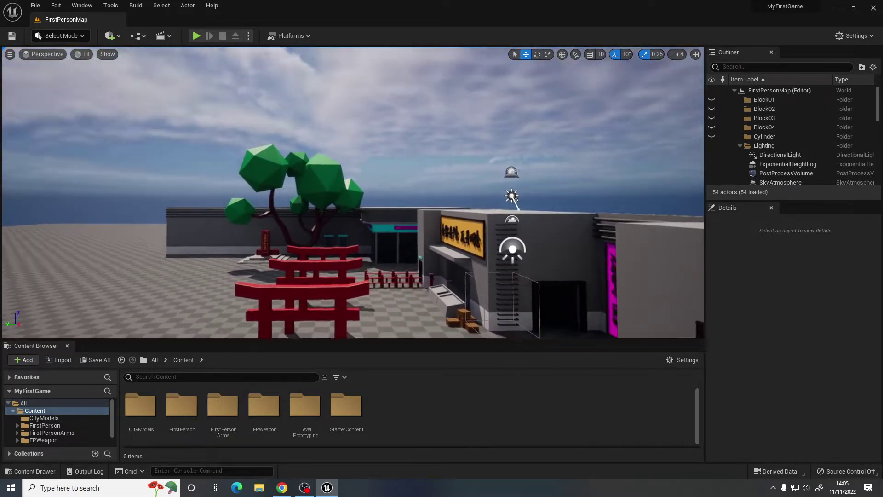
# Close the docked Content Browser to enlarge the viewport, then briefly open and dismiss the Content Drawer.
pyautogui.moveTo(353, 192); pyautogui.dragTo(290, 204, button='right')
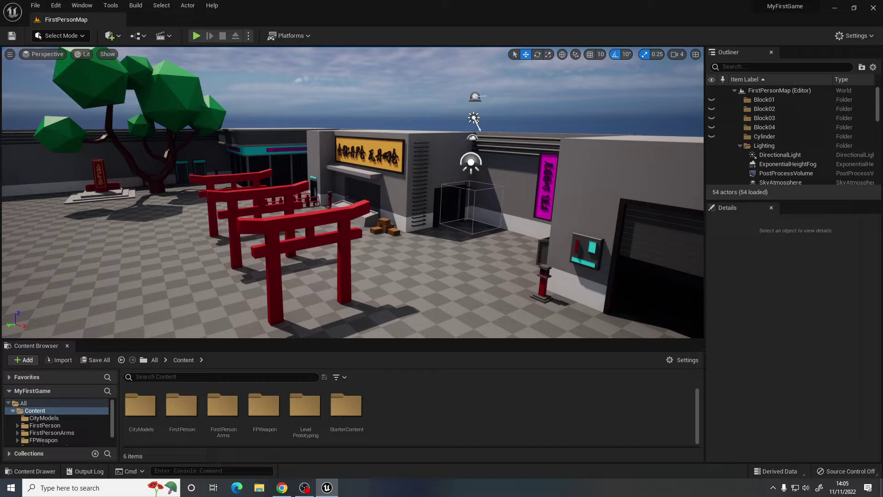
pyautogui.press('w')
pyautogui.moveTo(354, 229); pyautogui.dragTo(366, 205, button='right')
pyautogui.press('d')
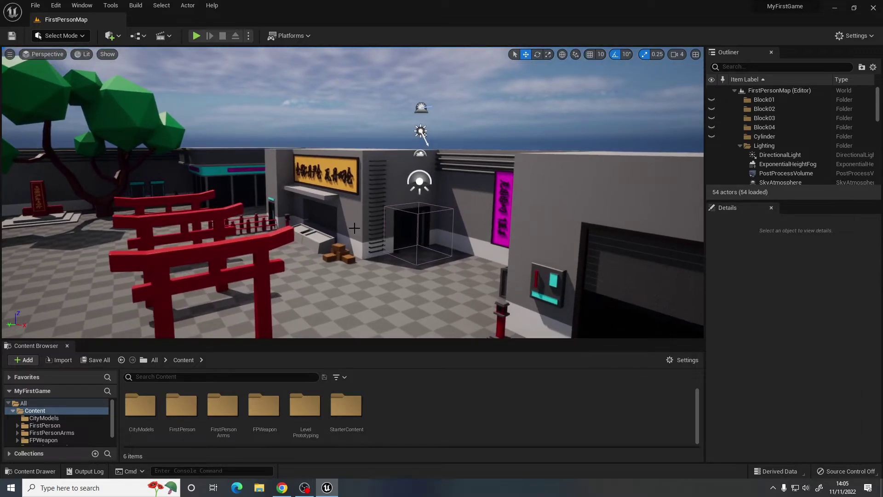
pyautogui.click(67, 345)
pyautogui.moveTo(326, 316)
pyautogui.mouseDown(button='right')
pyautogui.moveTo(307, 319)
pyautogui.moveTo(318, 323)
pyautogui.mouseUp(button='right')
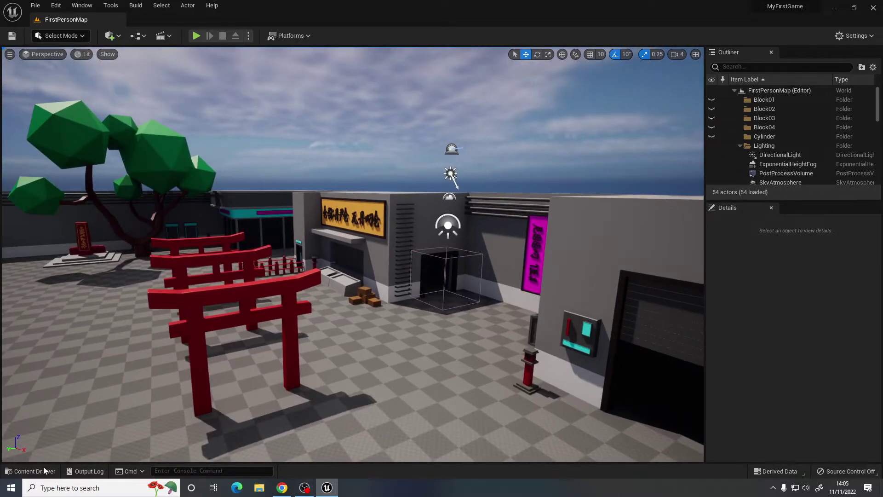
pyautogui.click(43, 468)
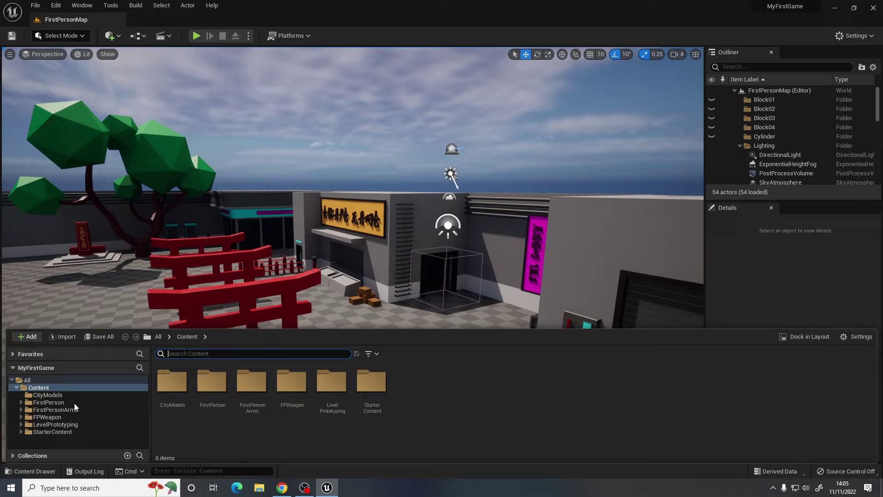
pyautogui.click(38, 471)
# Select the DirectionalLight in the level and frame it in the viewport with its surroundings visible.
pyautogui.moveTo(223, 191); pyautogui.dragTo(203, 193, button='right')
pyautogui.moveTo(315, 181); pyautogui.dragTo(400, 165, button='right')
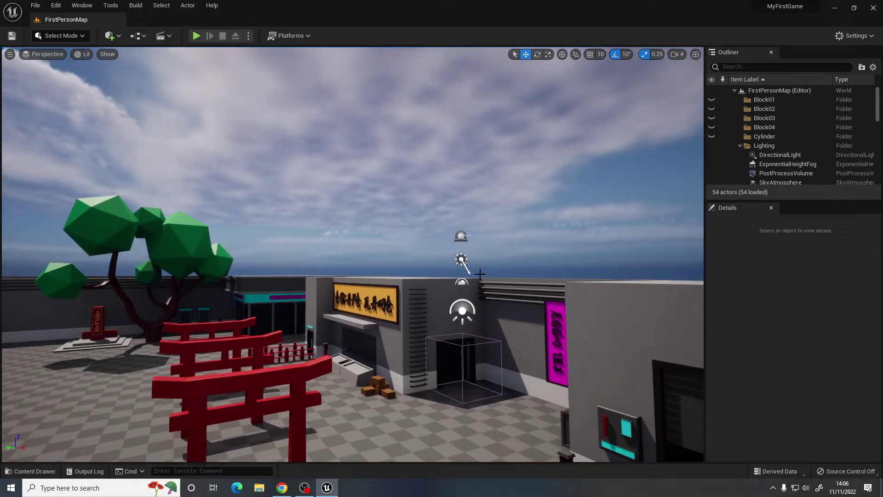
pyautogui.click(461, 260)
pyautogui.press('f')
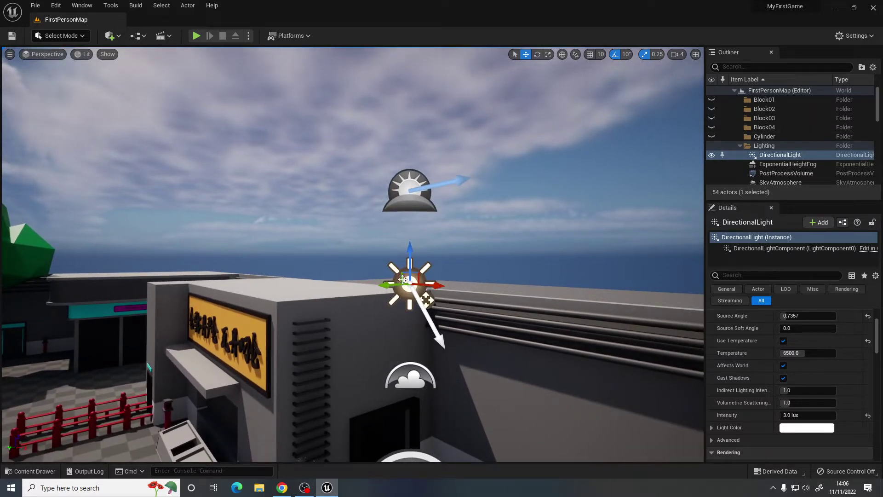
pyautogui.moveTo(466, 362); pyautogui.dragTo(352, 276, button='right')
pyautogui.press('d')
pyautogui.moveTo(418, 388); pyautogui.dragTo(416, 361, button='right')
pyautogui.moveTo(405, 299); pyautogui.dragTo(367, 229, button='right')
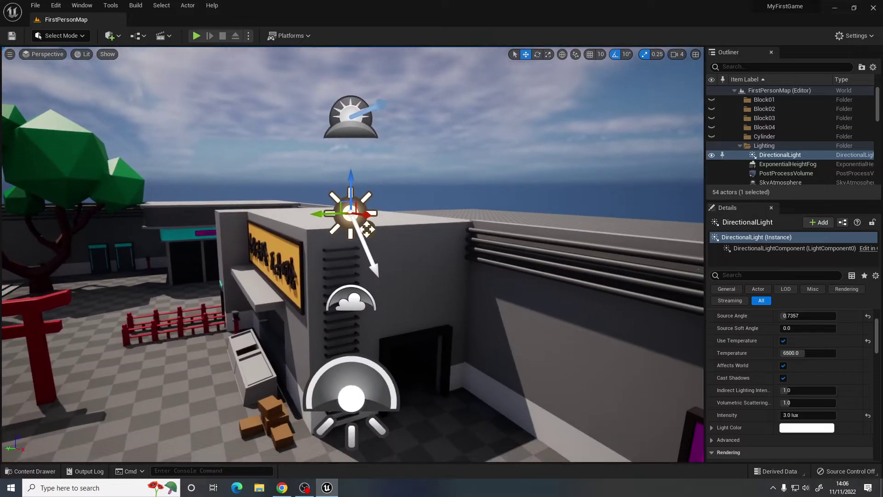
# Activate the rotation gizmo for the directional light and turn off rotation snapping.
pyautogui.click(538, 54)
pyautogui.moveTo(428, 147); pyautogui.dragTo(427, 153, button='right')
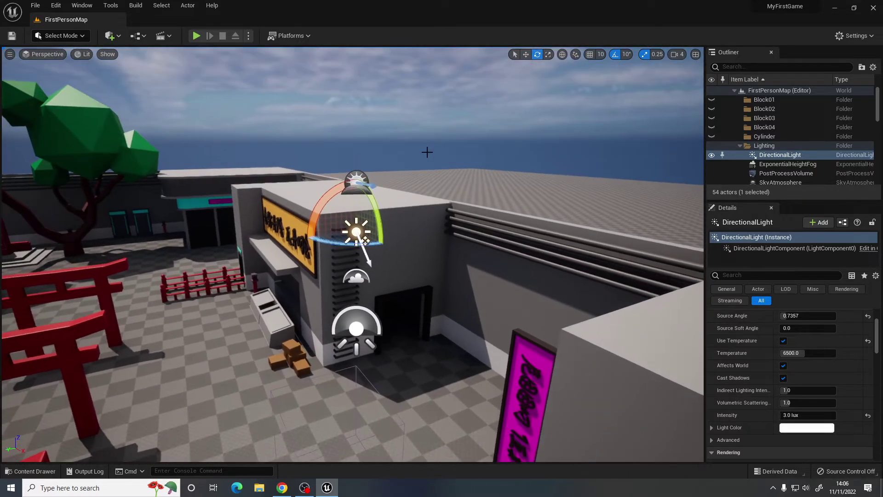
pyautogui.click(616, 55)
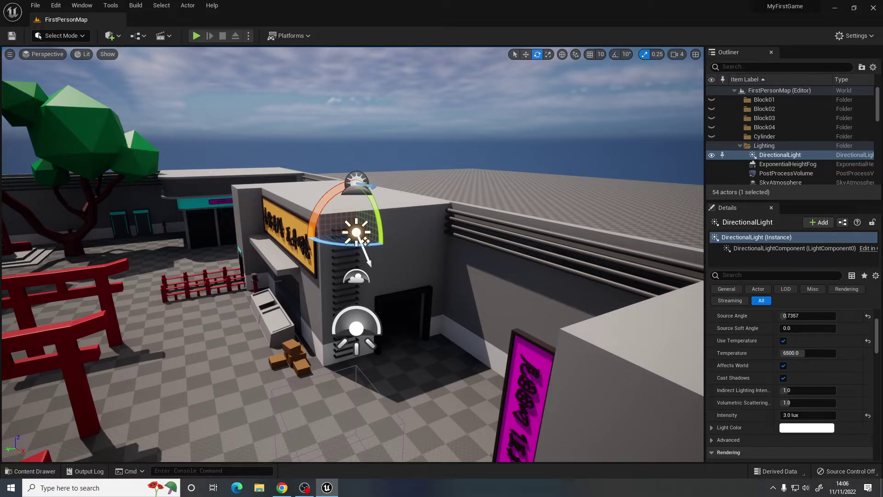
# Rotate the directional light about its vertical axis by about -15.5 degrees.
pyautogui.moveTo(510, 192); pyautogui.dragTo(506, 174, button='right')
pyautogui.moveTo(414, 303); pyautogui.dragTo(372, 302, button='right')
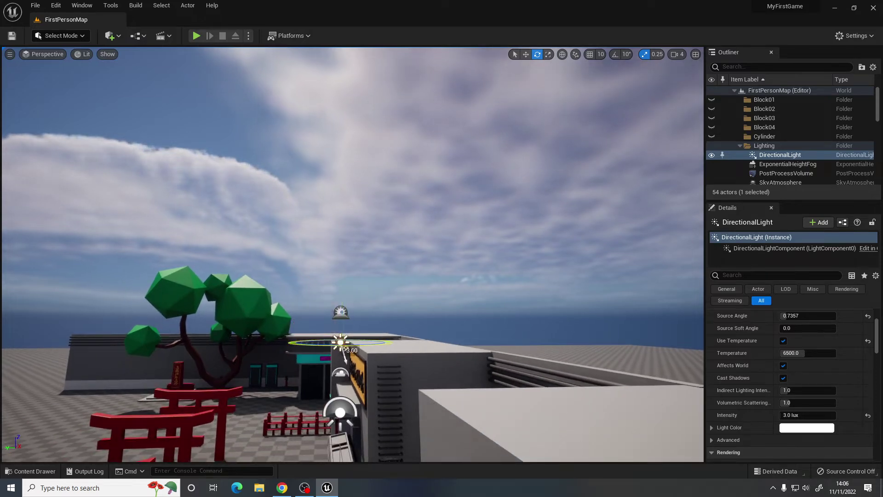
pyautogui.moveTo(352, 350)
pyautogui.mouseDown()
pyautogui.moveTo(273, 348)
pyautogui.moveTo(368, 349)
pyautogui.mouseUp()
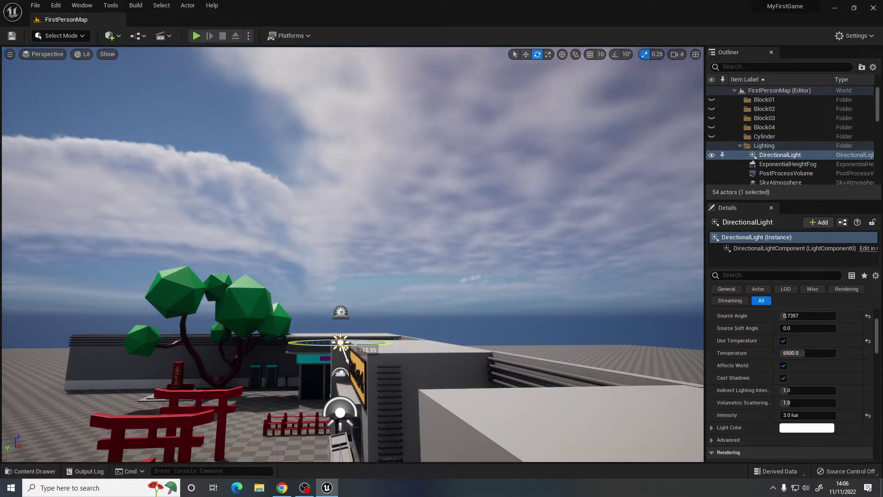
# Tilt the directional light freely to lower the sun and lengthen the shadows across the courtyard.
pyautogui.moveTo(369, 350); pyautogui.dragTo(161, 368, button='right')
pyautogui.press('w')
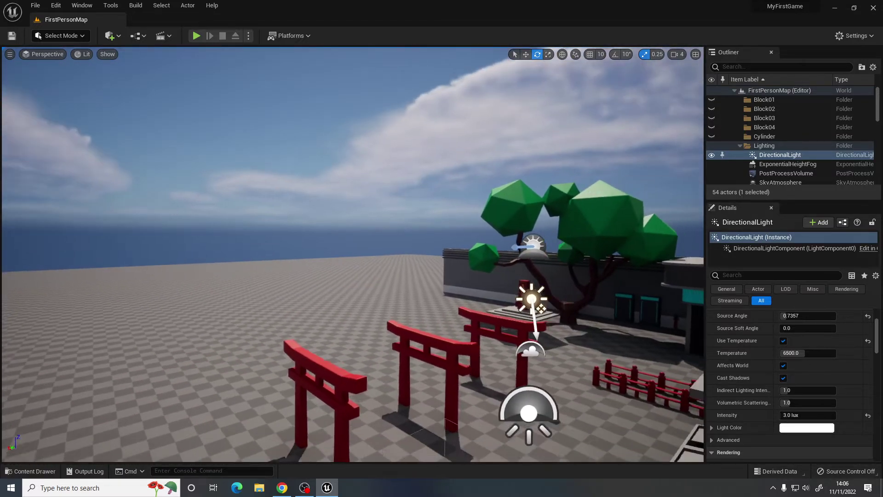
pyautogui.moveTo(541, 308); pyautogui.dragTo(380, 291, button='right')
pyautogui.moveTo(487, 269); pyautogui.dragTo(603, 309, button='right')
pyautogui.press('d')
pyautogui.press('s')
pyautogui.press('a')
pyautogui.press('w')
pyautogui.moveTo(538, 295); pyautogui.dragTo(375, 359, button='right')
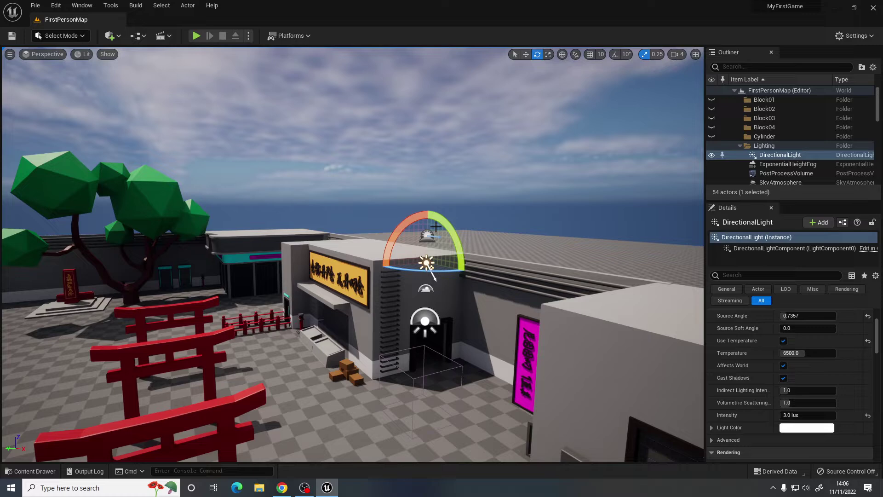
pyautogui.moveTo(436, 227); pyautogui.dragTo(449, 215)
pyautogui.moveTo(460, 237)
pyautogui.mouseDown(button='right')
pyautogui.moveTo(375, 223)
pyautogui.moveTo(444, 230)
pyautogui.mouseUp(button='right')
pyautogui.moveTo(604, 267); pyautogui.dragTo(600, 261)
pyautogui.moveTo(625, 307); pyautogui.dragTo(616, 329)
# Tilt the directional light by about 31 degrees to bring the sun down near the horizon for a sunset.
pyautogui.moveTo(455, 290); pyautogui.dragTo(368, 322, button='right')
pyautogui.moveTo(553, 334); pyautogui.dragTo(626, 382, button='right')
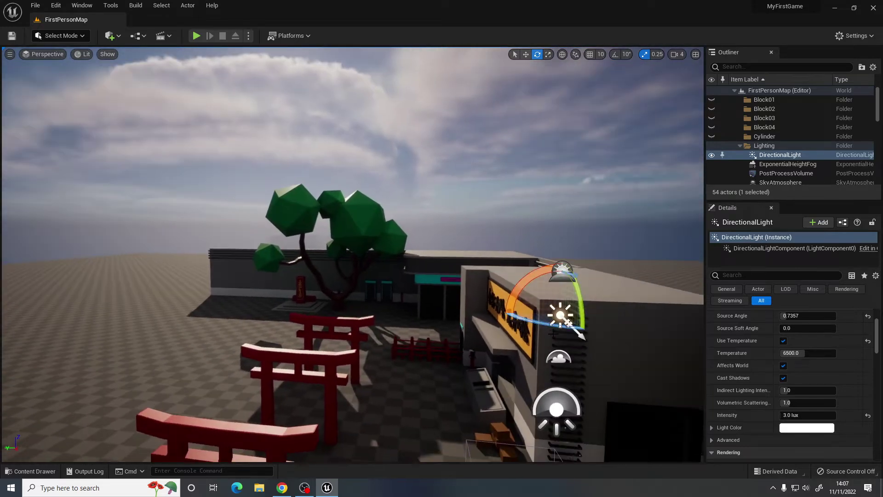
pyautogui.moveTo(542, 322); pyautogui.dragTo(520, 292, button='right')
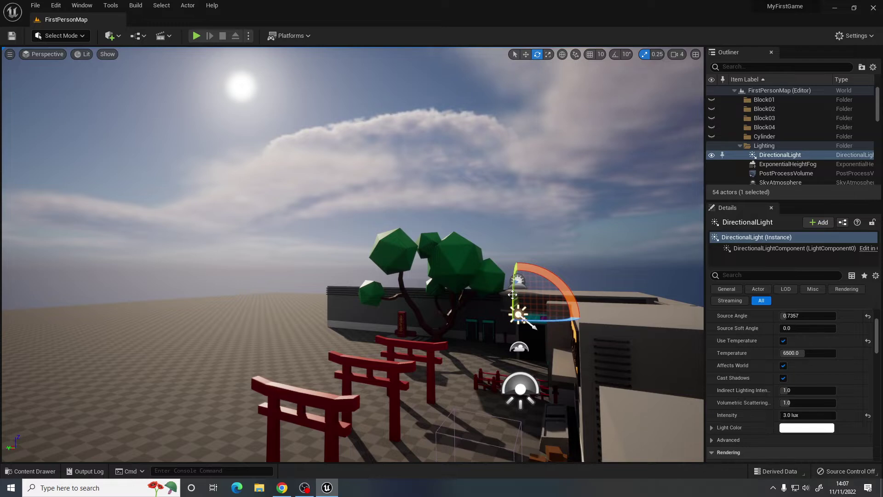
pyautogui.moveTo(512, 295); pyautogui.dragTo(513, 324)
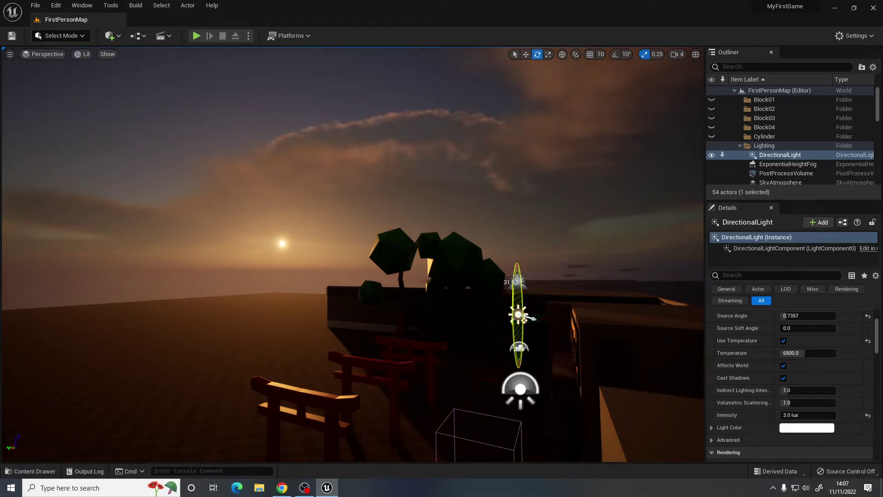
# Turn the directional light slightly about its vertical axis to adjust the sun's heading.
pyautogui.moveTo(524, 321); pyautogui.dragTo(644, 318, button='right')
pyautogui.press('s')
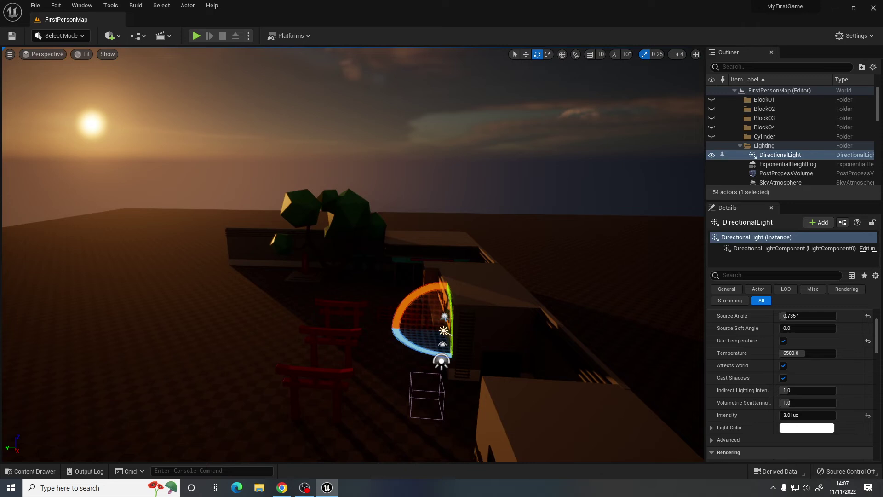
pyautogui.moveTo(431, 351); pyautogui.dragTo(456, 373)
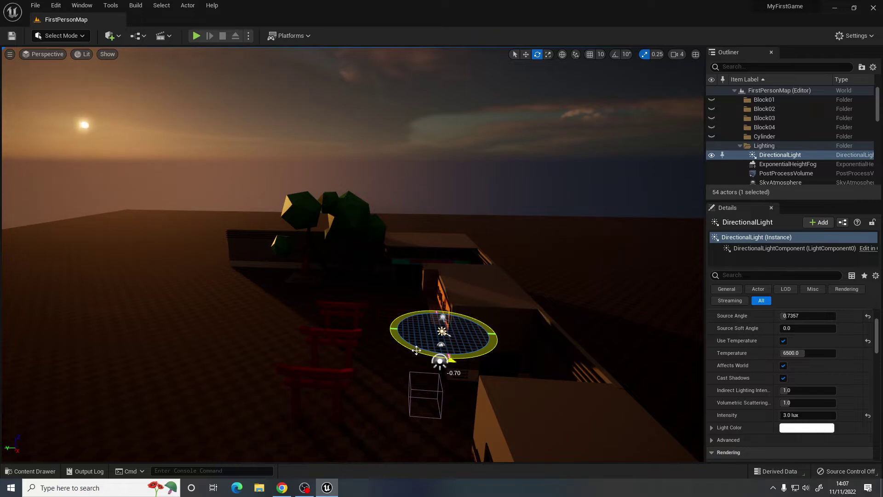
pyautogui.moveTo(416, 350); pyautogui.dragTo(416, 350)
# Tilt the directional light back slightly to raise the sun and brighten the buildings and torii gates.
pyautogui.moveTo(417, 350); pyautogui.dragTo(415, 314, button='right')
pyautogui.press('a')
pyautogui.press('w')
pyautogui.press('a')
pyautogui.press('d')
pyautogui.press('w')
pyautogui.press('d')
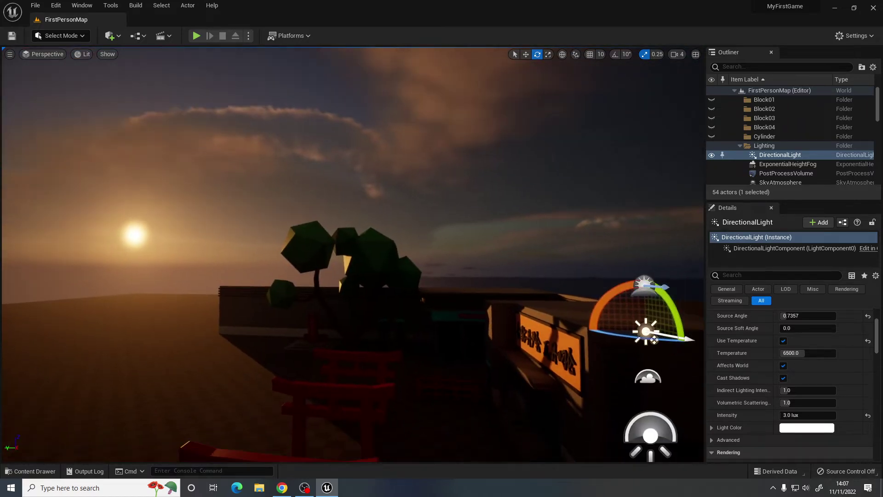
pyautogui.moveTo(382, 360); pyautogui.dragTo(405, 373, button='right')
pyautogui.moveTo(641, 275); pyautogui.dragTo(649, 316)
# Select the PostProcessVolume box beside the buildings and switch to the move gizmo.
pyautogui.moveTo(414, 294); pyautogui.dragTo(465, 300, button='right')
pyautogui.press('s')
pyautogui.press('s')
pyautogui.press('d')
pyautogui.press('w')
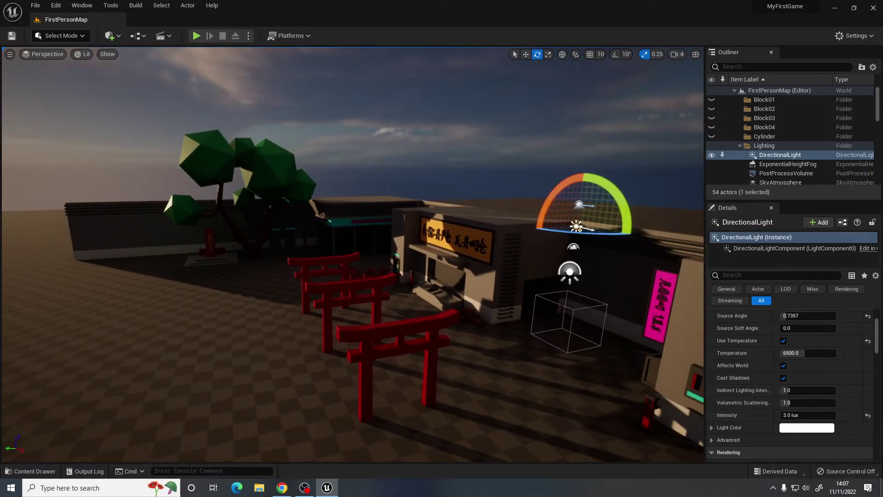
pyautogui.click(534, 306)
pyautogui.moveTo(535, 306); pyautogui.dragTo(495, 298, button='right')
pyautogui.press('w')
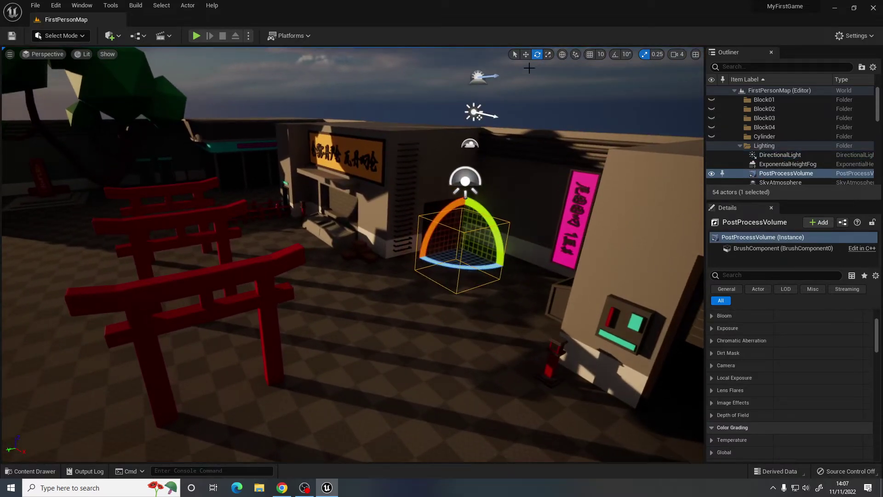
pyautogui.click(526, 55)
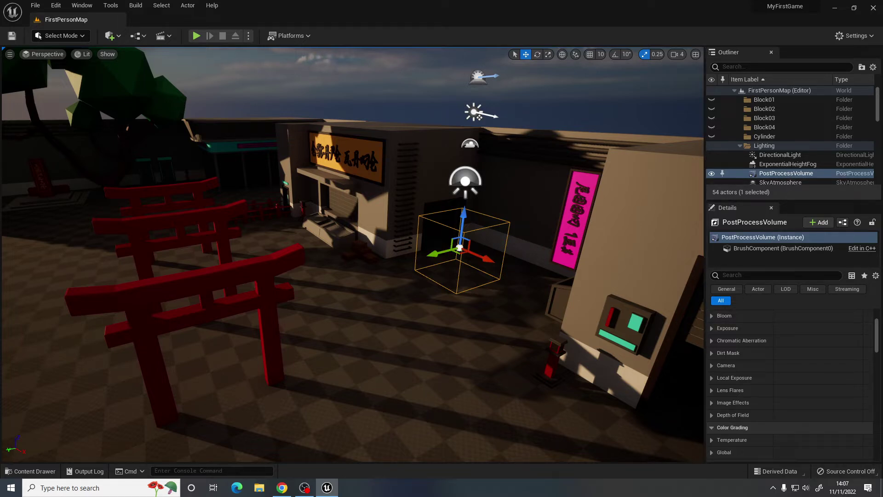
pyautogui.moveTo(466, 248)
pyautogui.mouseDown(button='right')
pyautogui.moveTo(467, 259)
pyautogui.moveTo(434, 233)
pyautogui.moveTo(462, 247)
pyautogui.moveTo(460, 256)
pyautogui.mouseUp(button='right')
pyautogui.press('s')
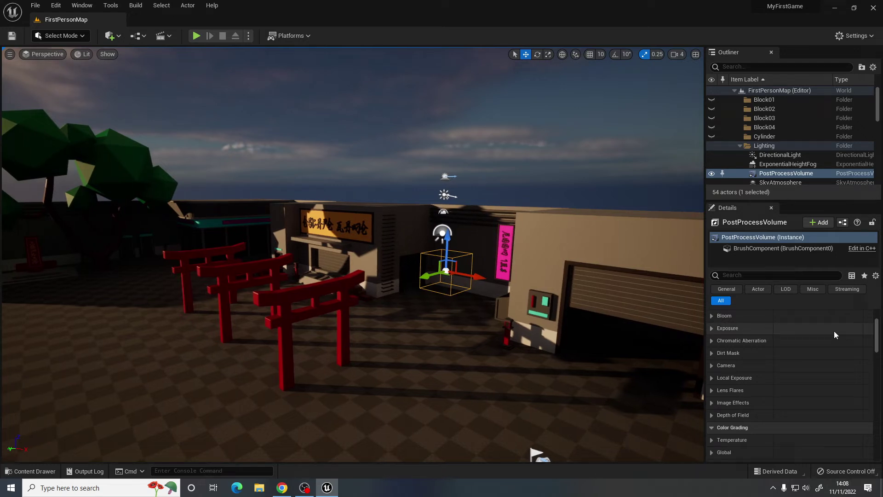
# Enable the Method and Intensity overrides in the PostProcessVolume's Bloom settings, keeping the Standard method.
pyautogui.scroll(-1, 877, 341)
pyautogui.moveTo(876, 338)
pyautogui.mouseDown()
pyautogui.moveTo(876, 354)
pyautogui.moveTo(876, 327)
pyautogui.moveTo(877, 337)
pyautogui.mouseUp()
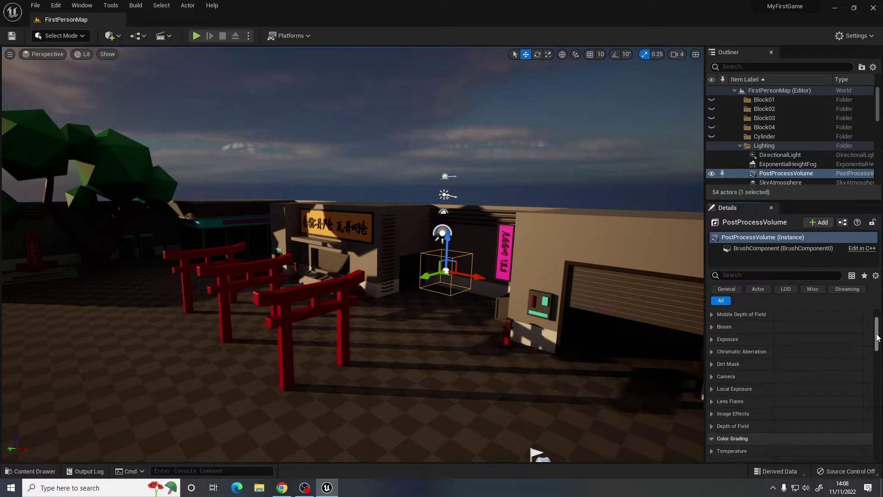
pyautogui.scroll(1, 777, 339)
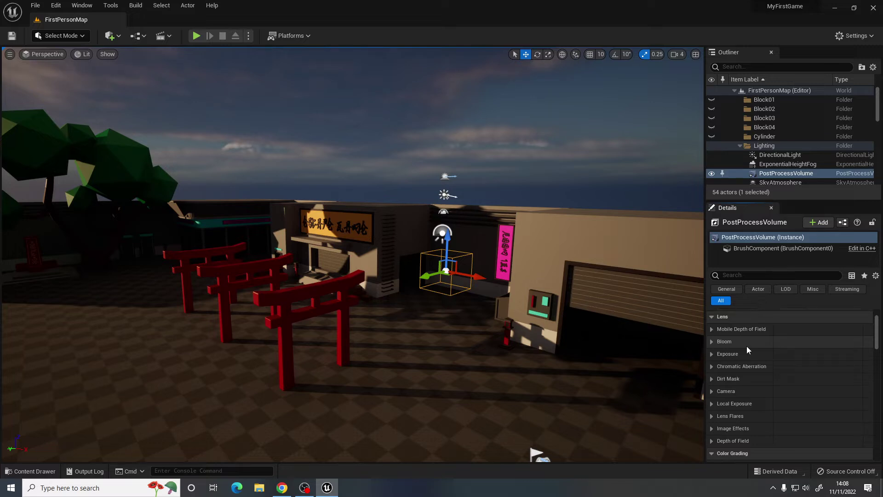
pyautogui.click(712, 343)
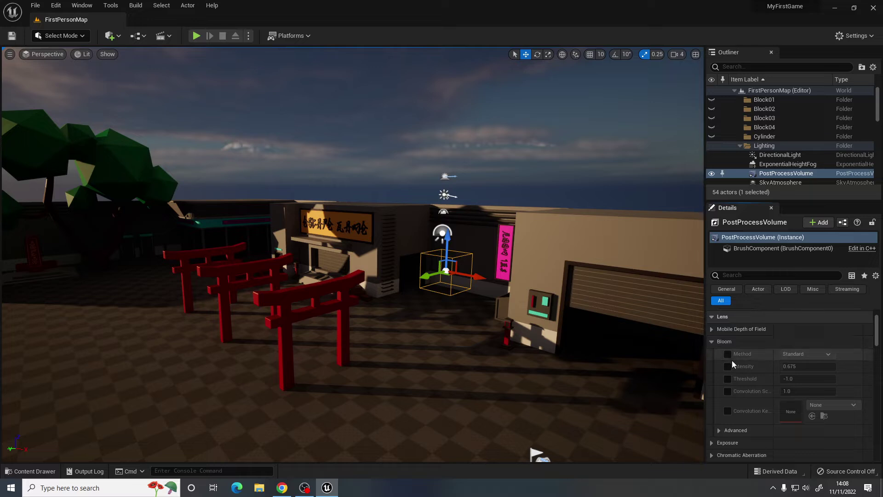
pyautogui.click(728, 355)
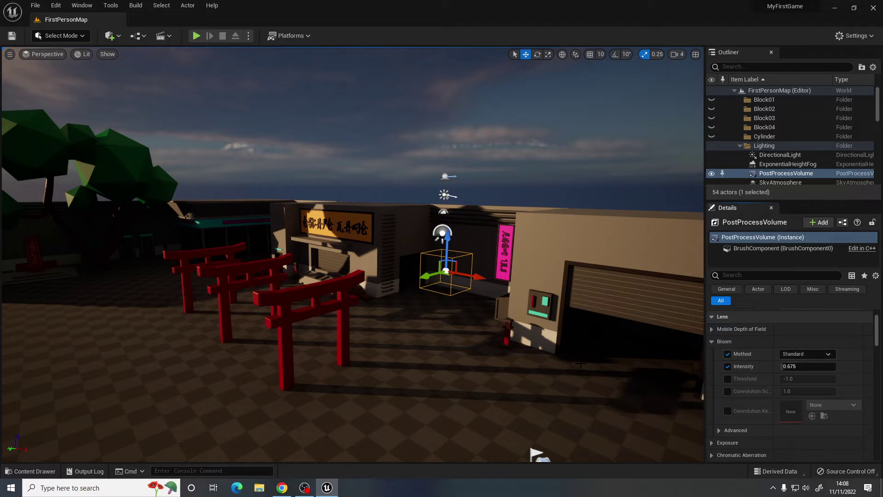
# Set the Bloom intensity to 2.56 and collapse the Bloom settings.
pyautogui.moveTo(581, 363)
pyautogui.mouseDown(button='right')
pyautogui.moveTo(533, 342)
pyautogui.moveTo(587, 359)
pyautogui.mouseUp(button='right')
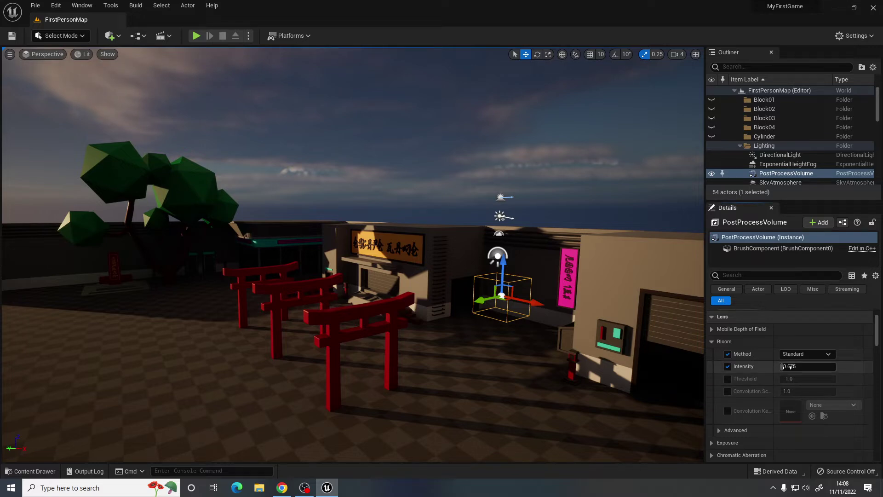
pyautogui.moveTo(788, 367)
pyautogui.mouseDown()
pyautogui.moveTo(833, 366)
pyautogui.moveTo(781, 366)
pyautogui.moveTo(836, 367)
pyautogui.moveTo(793, 367)
pyautogui.mouseUp()
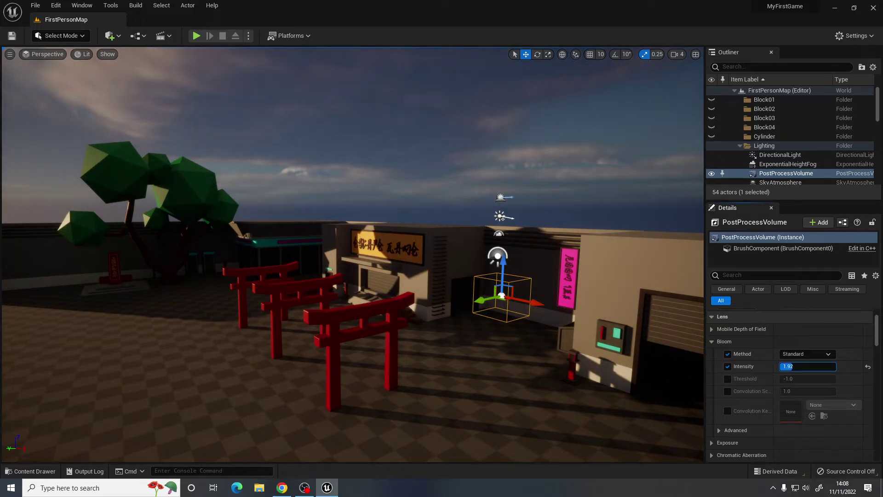
pyautogui.write('2.24')
pyautogui.press('Return')
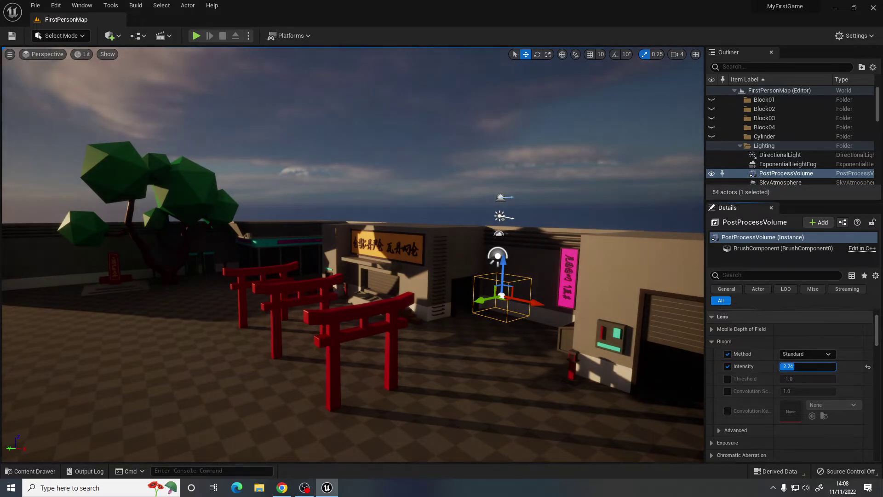
pyautogui.write('3.84')
pyautogui.press('Return')
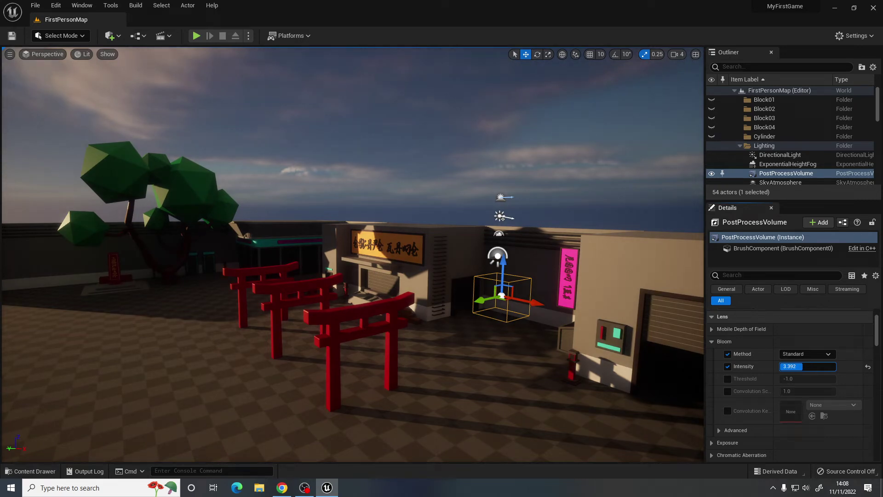
pyautogui.moveTo(803, 366); pyautogui.dragTo(791, 367)
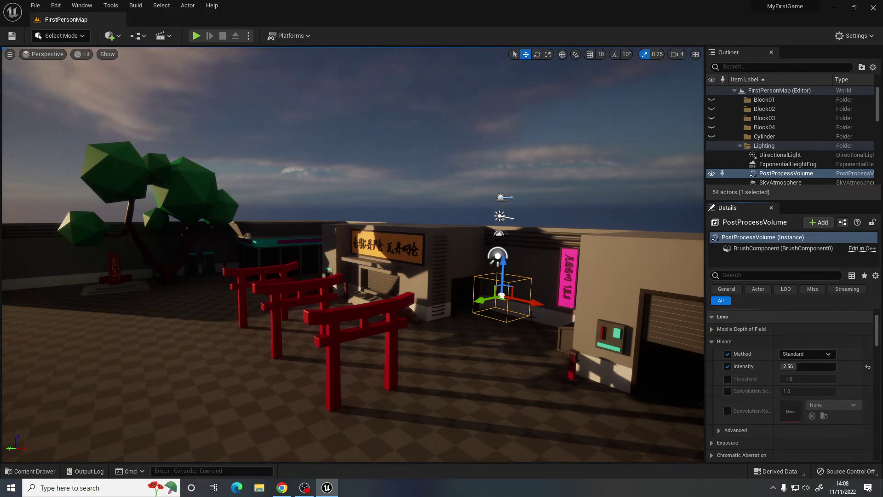
pyautogui.moveTo(352, 255)
pyautogui.mouseDown(button='right')
pyautogui.moveTo(200, 255)
pyautogui.moveTo(281, 255)
pyautogui.moveTo(318, 276)
pyautogui.moveTo(352, 253)
pyautogui.mouseUp(button='right')
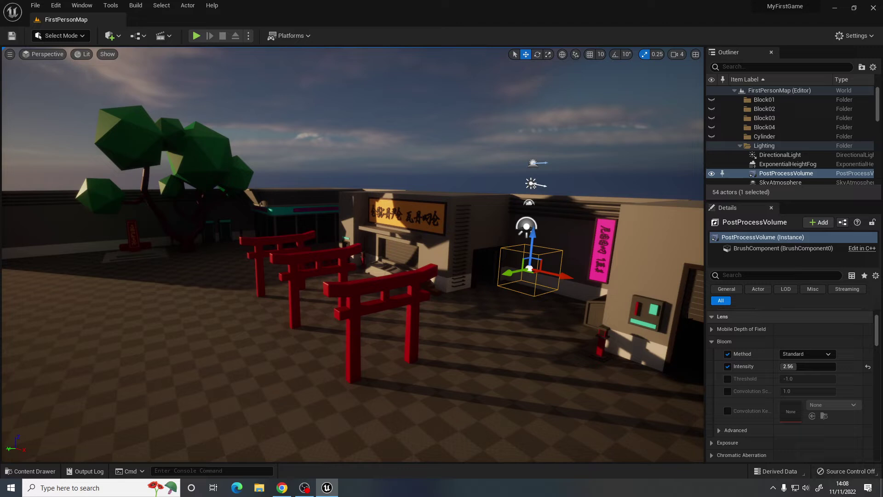
pyautogui.click(712, 341)
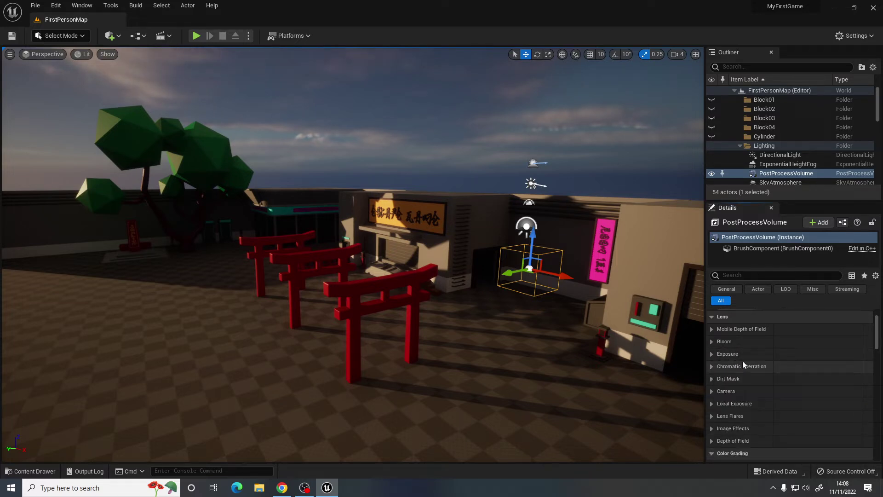
pyautogui.scroll(-1, 742, 361)
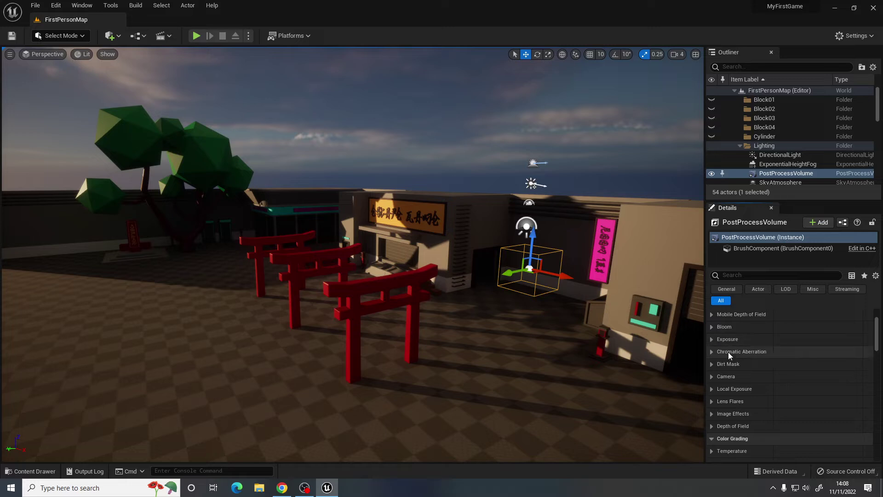
# Enable the Intensity override in the PostProcessVolume's Lens Flares settings.
pyautogui.scroll(-1, 752, 351)
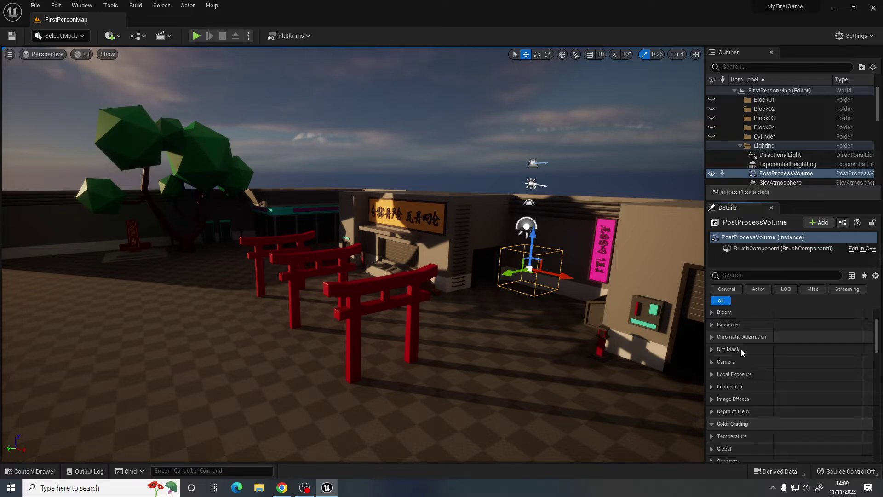
pyautogui.click(712, 387)
pyautogui.click(728, 399)
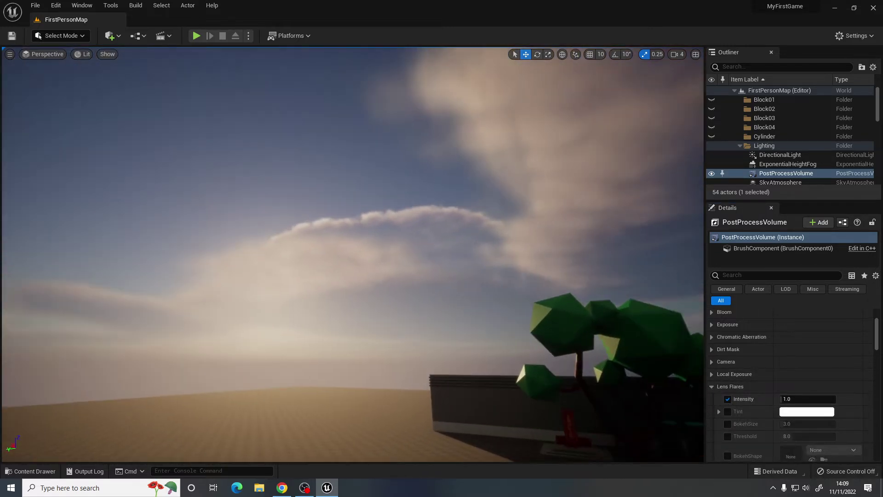
pyautogui.moveTo(352, 254); pyautogui.dragTo(432, 285, button='right')
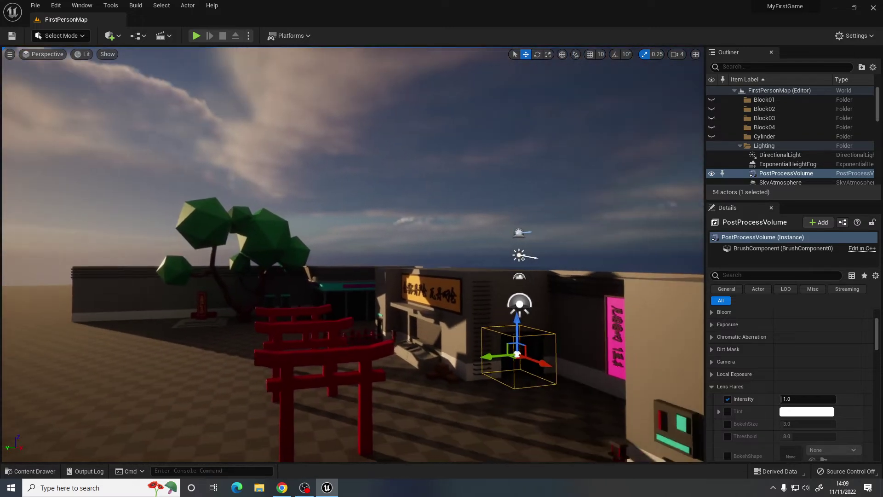
# Select the directional light and tilt it to raise the sun above the horizon, bringing its lens flares into view.
pyautogui.click(487, 278)
pyautogui.press('e')
pyautogui.moveTo(515, 291); pyautogui.dragTo(423, 240, button='right')
pyautogui.moveTo(611, 323)
pyautogui.mouseDown()
pyautogui.moveTo(617, 307)
pyautogui.moveTo(614, 320)
pyautogui.mouseUp()
pyautogui.moveTo(613, 320); pyautogui.dragTo(417, 244, button='right')
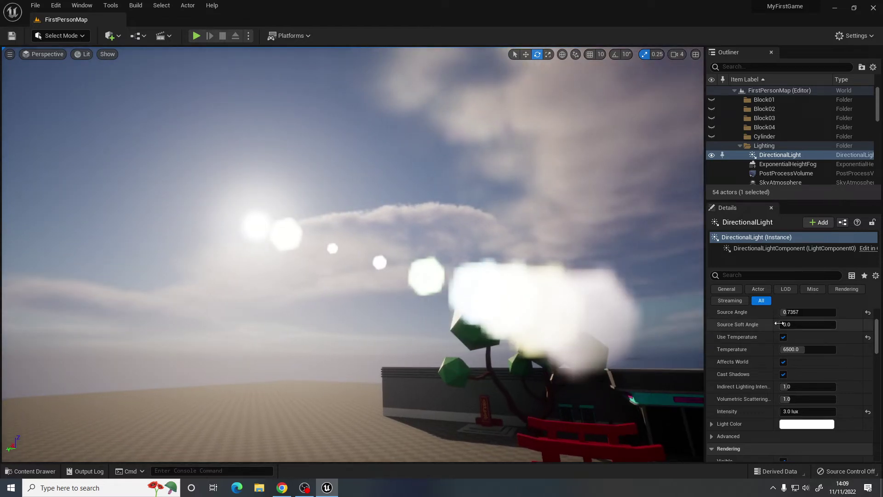
# Reselect the PostProcessVolume, reduce its Lens Flares intensity to 0.02, and collapse the Lens Flares settings.
pyautogui.scroll(-1, 880, 344)
pyautogui.scroll(-5, 880, 344)
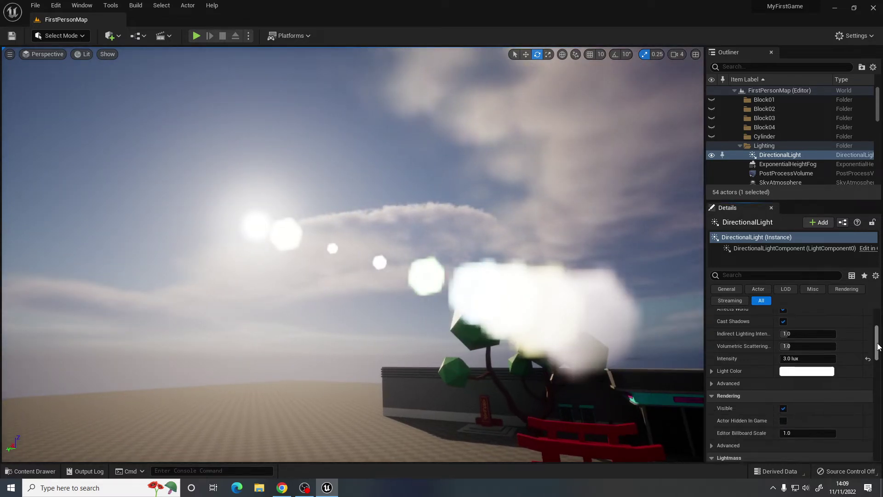
pyautogui.scroll(6, 880, 336)
pyautogui.scroll(1, 880, 337)
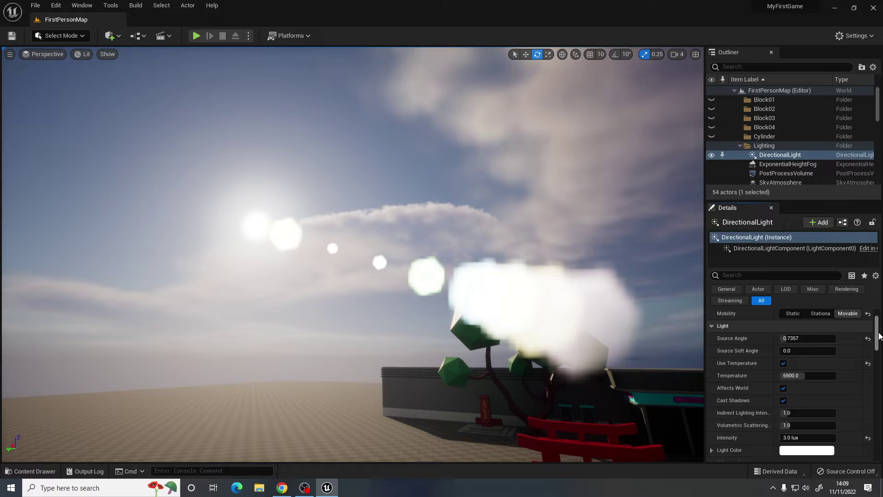
pyautogui.click(777, 174)
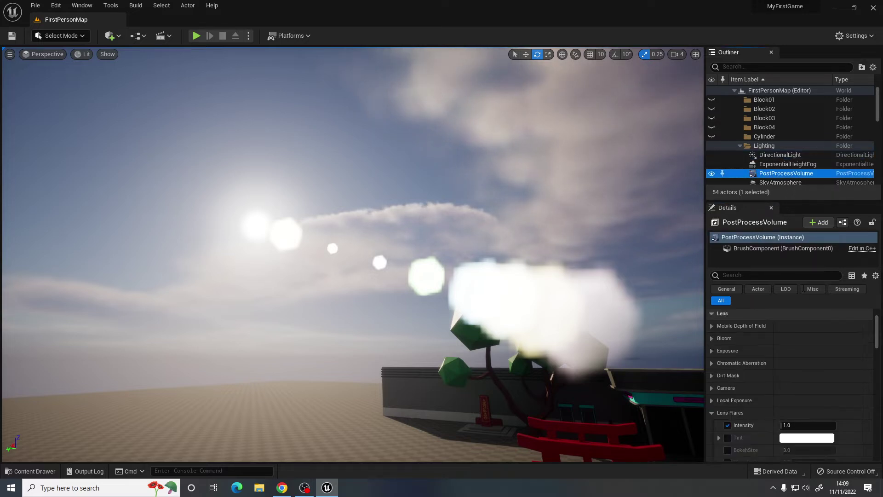
pyautogui.scroll(-5, 876, 343)
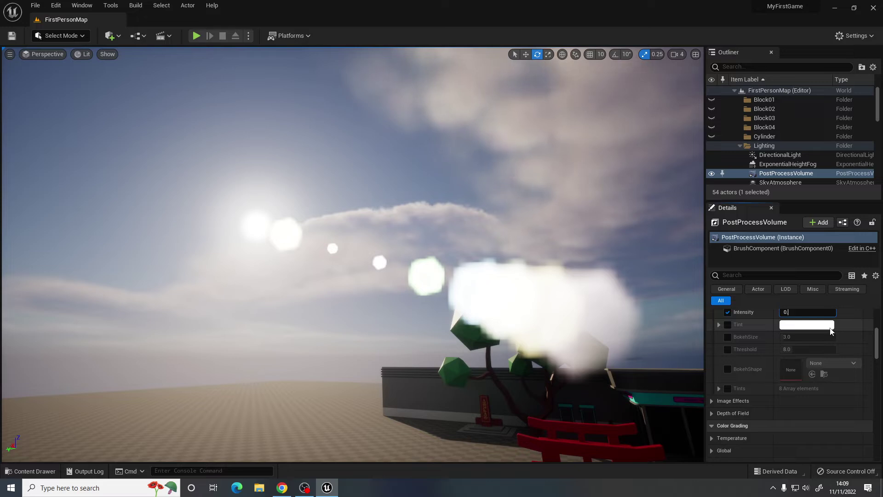
pyautogui.write('1')
pyautogui.press('Return')
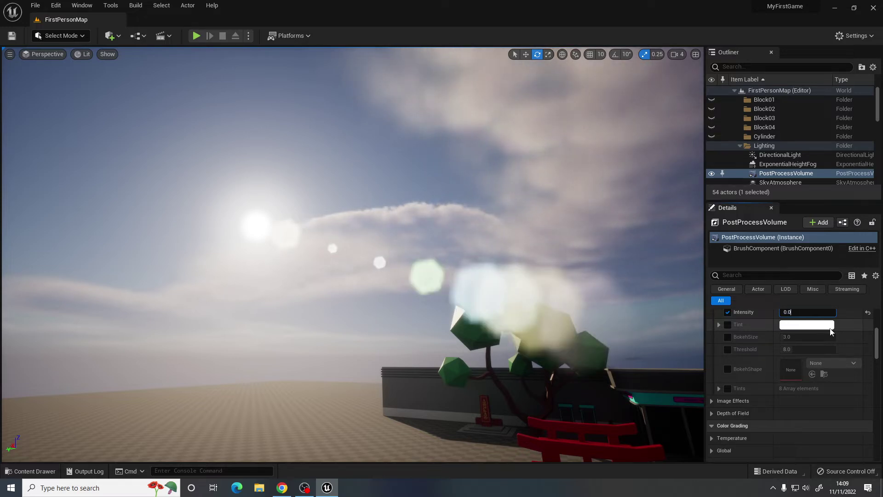
pyautogui.write('0.02')
pyautogui.press('Return')
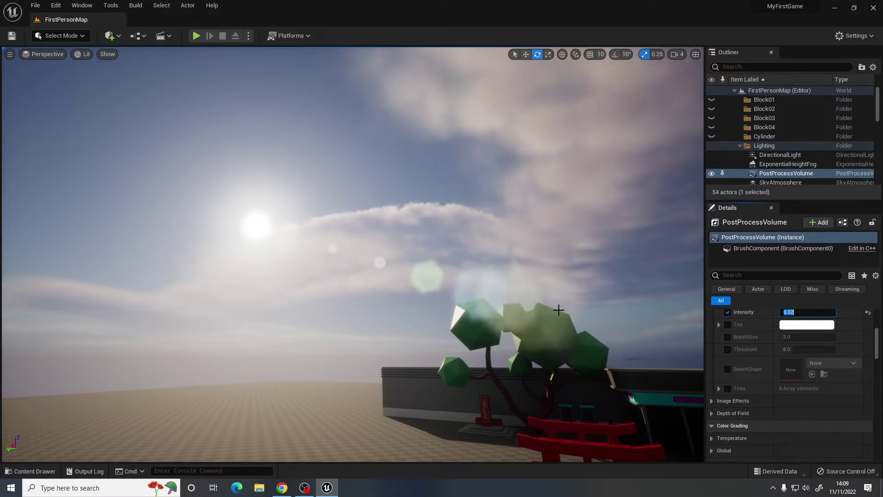
pyautogui.moveTo(559, 309); pyautogui.dragTo(642, 355, button='right')
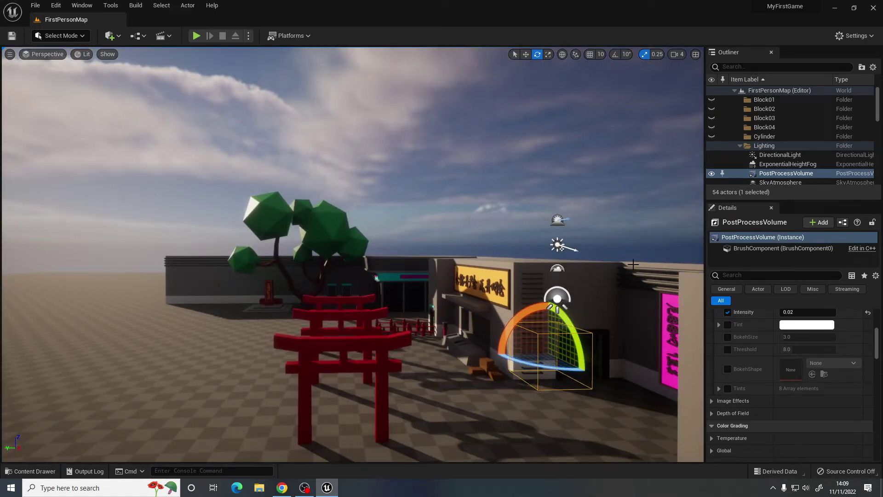
pyautogui.moveTo(633, 265); pyautogui.dragTo(634, 264, button='right')
pyautogui.scroll(3, 761, 352)
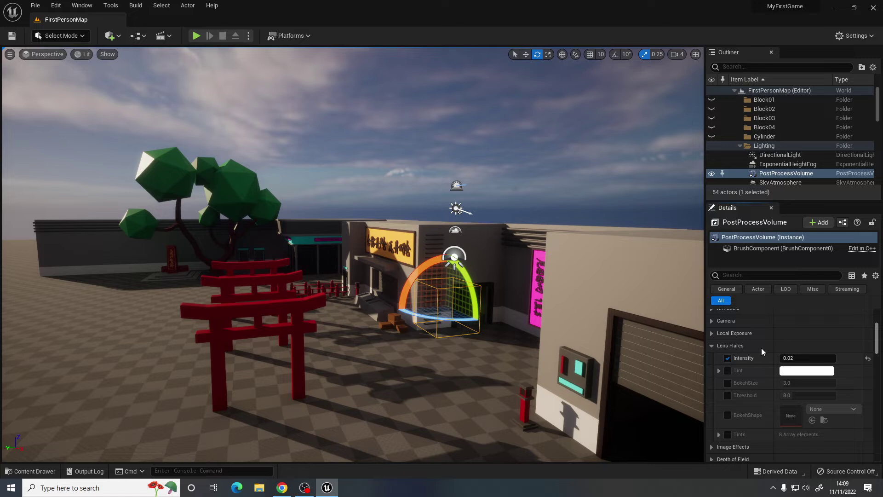
pyautogui.click(712, 346)
# Enable the Vignette Intensity override in Image Effects, set it to 0.312, and collapse the group.
pyautogui.click(711, 358)
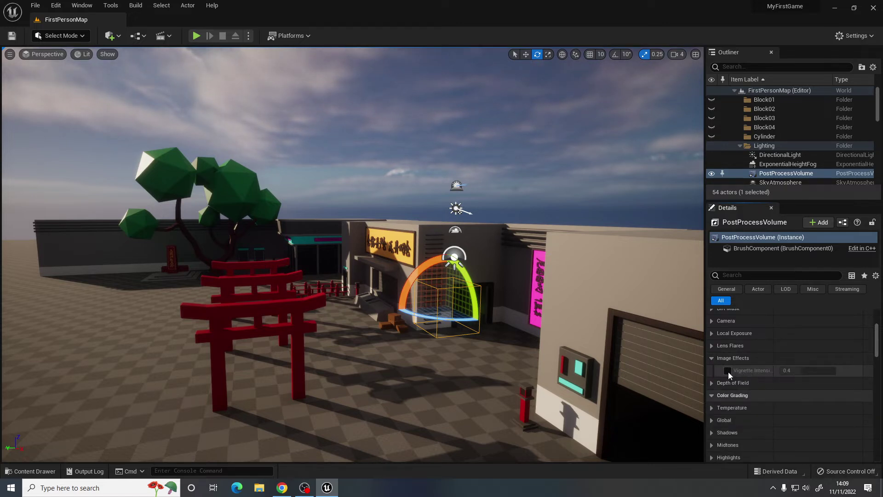
pyautogui.click(727, 370)
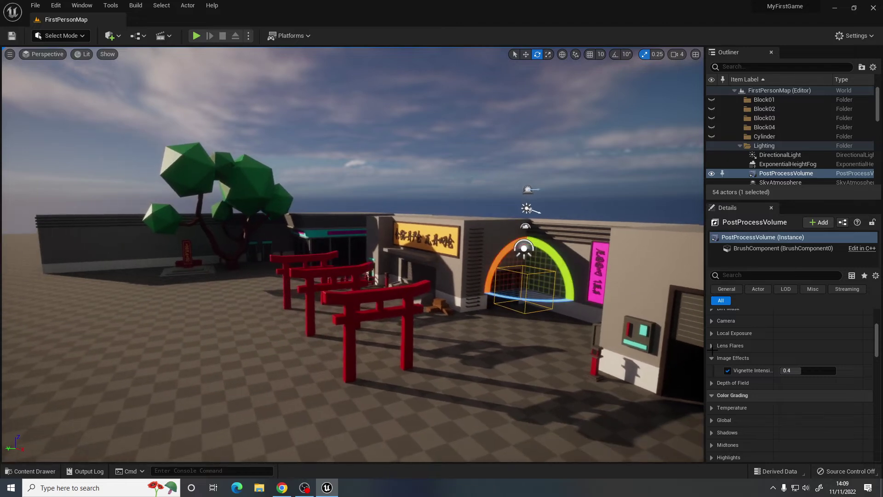
pyautogui.moveTo(788, 370)
pyautogui.mouseDown()
pyautogui.moveTo(836, 371)
pyautogui.moveTo(787, 371)
pyautogui.mouseUp()
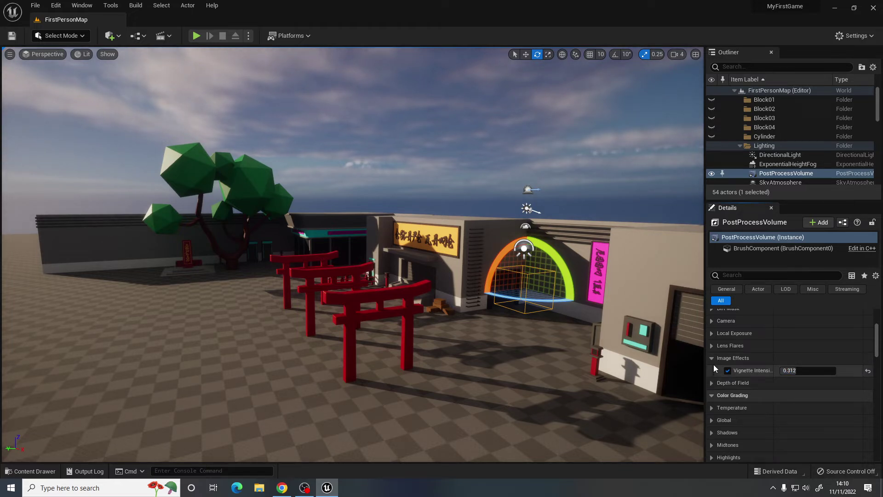
pyautogui.click(713, 360)
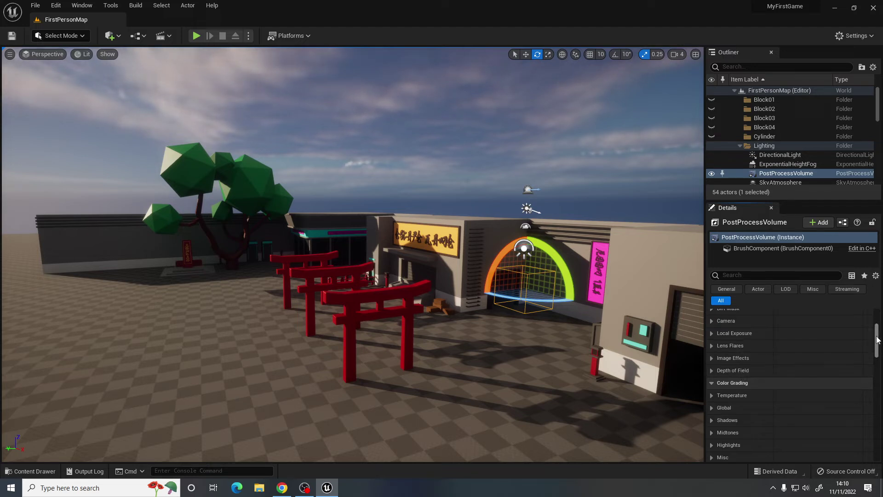
# Enable the global Saturation override in Color Grading and set it to R 0.54, G 0.78, B 0.88 and Y 1.14.
pyautogui.moveTo(877, 342); pyautogui.dragTo(877, 350)
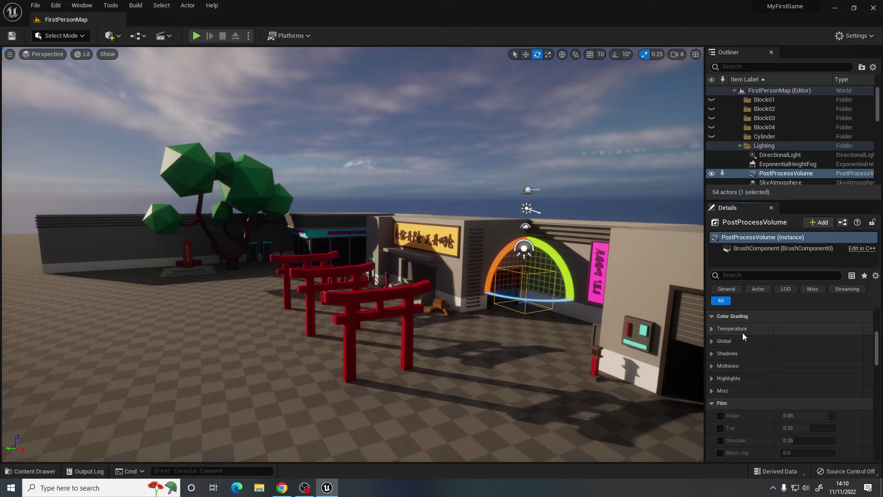
pyautogui.click(711, 341)
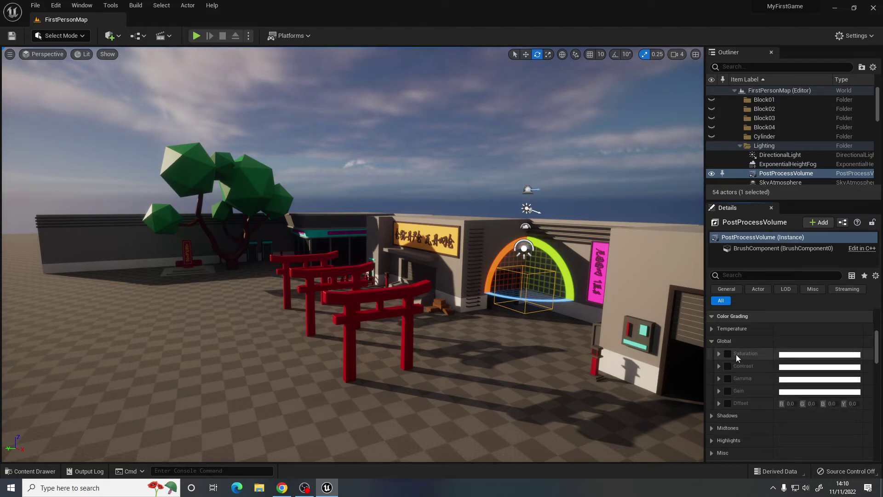
pyautogui.click(728, 353)
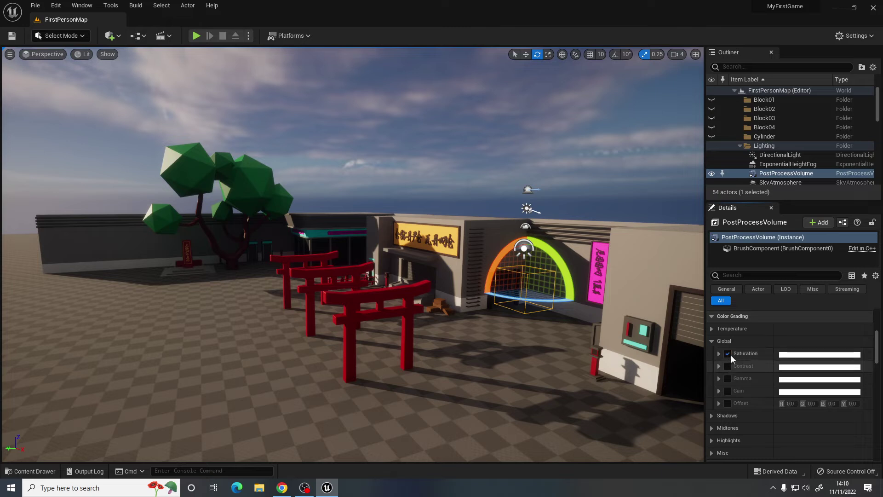
pyautogui.click(720, 354)
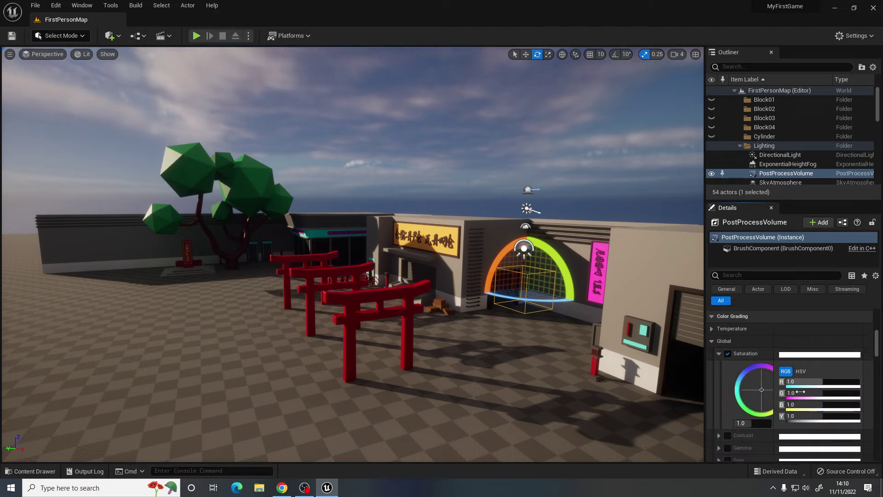
pyautogui.moveTo(814, 382)
pyautogui.mouseDown()
pyautogui.moveTo(834, 382)
pyautogui.moveTo(792, 383)
pyautogui.moveTo(853, 383)
pyautogui.moveTo(796, 382)
pyautogui.moveTo(840, 383)
pyautogui.moveTo(813, 382)
pyautogui.moveTo(859, 394)
pyautogui.moveTo(792, 381)
pyautogui.moveTo(849, 404)
pyautogui.moveTo(816, 404)
pyautogui.mouseUp()
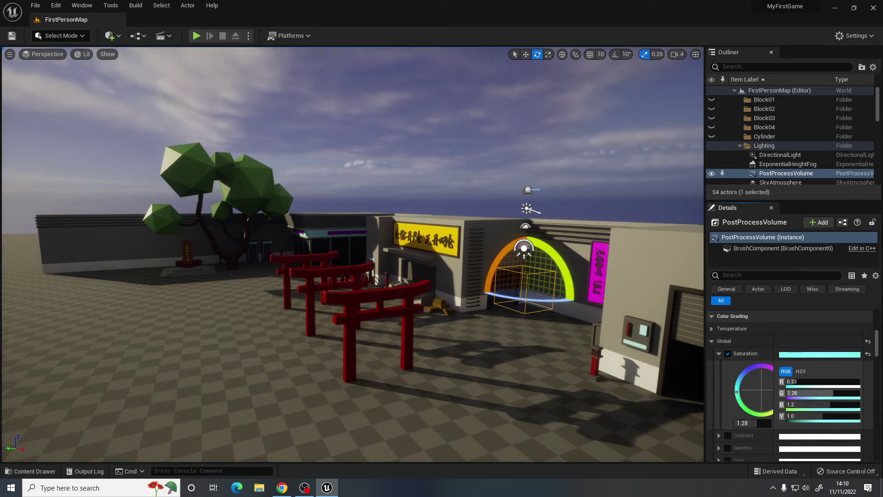
pyautogui.moveTo(834, 394)
pyautogui.mouseDown()
pyautogui.moveTo(855, 393)
pyautogui.moveTo(804, 381)
pyautogui.moveTo(782, 392)
pyautogui.moveTo(848, 405)
pyautogui.moveTo(816, 404)
pyautogui.mouseUp()
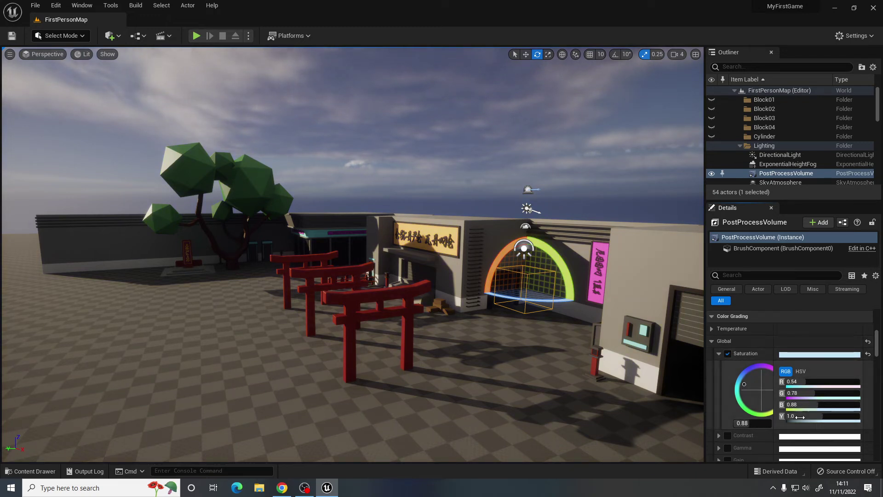
pyautogui.moveTo(801, 417)
pyautogui.mouseDown()
pyautogui.moveTo(779, 417)
pyautogui.moveTo(814, 417)
pyautogui.mouseUp()
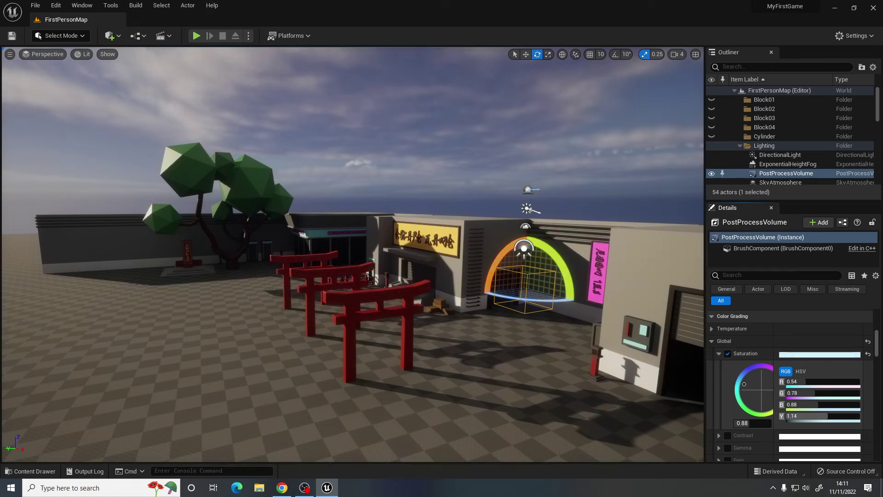
pyautogui.click(719, 353)
# Enable the global Contrast override, set R to 1.3 and G to 1.16, and collapse the Global settings.
pyautogui.click(728, 366)
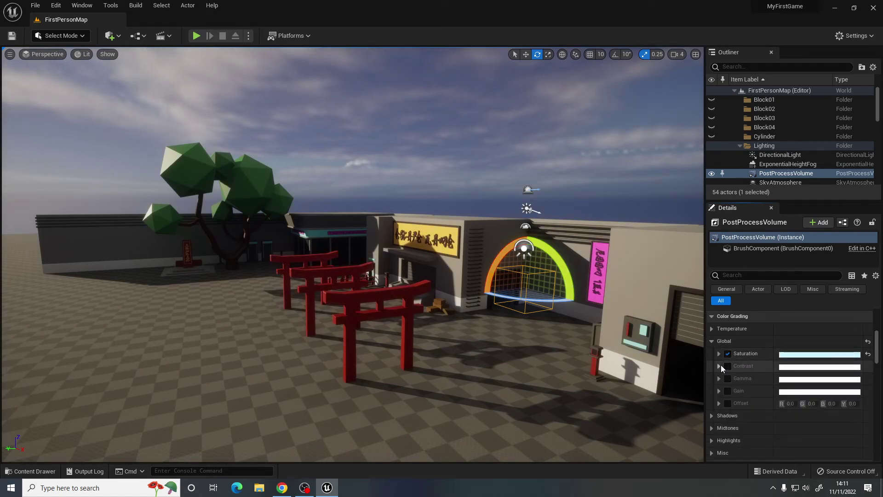
pyautogui.click(720, 366)
pyautogui.moveTo(800, 393); pyautogui.dragTo(824, 394)
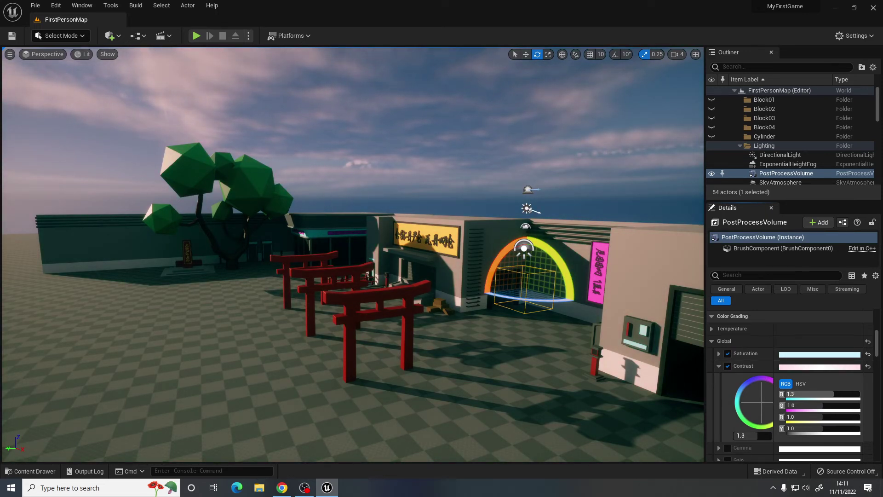
pyautogui.press('w')
pyautogui.moveTo(460, 276); pyautogui.dragTo(405, 283, button='right')
pyautogui.press('w')
pyautogui.press('s')
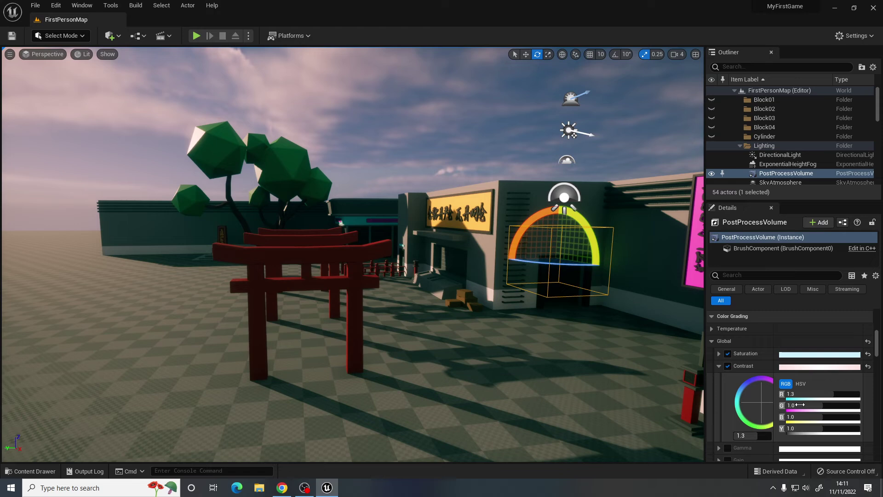
pyautogui.moveTo(821, 405); pyautogui.dragTo(832, 406)
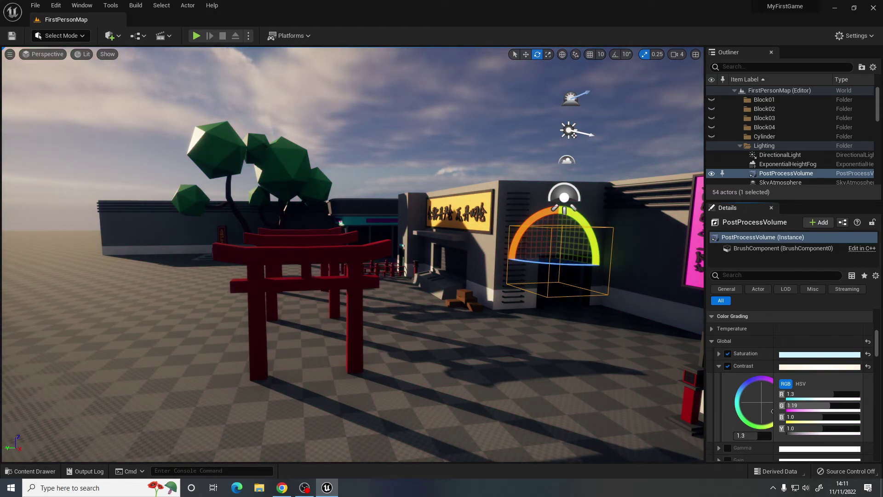
pyautogui.press('s')
pyautogui.moveTo(405, 276); pyautogui.dragTo(485, 263, button='right')
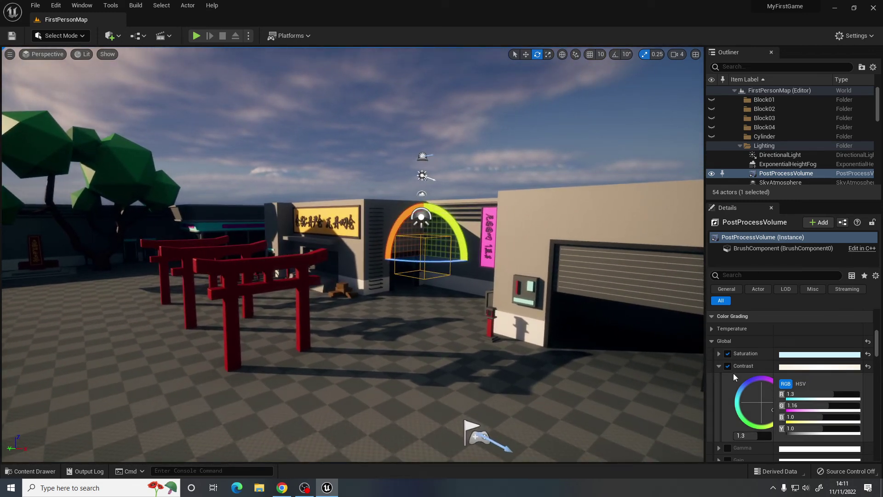
pyautogui.click(719, 366)
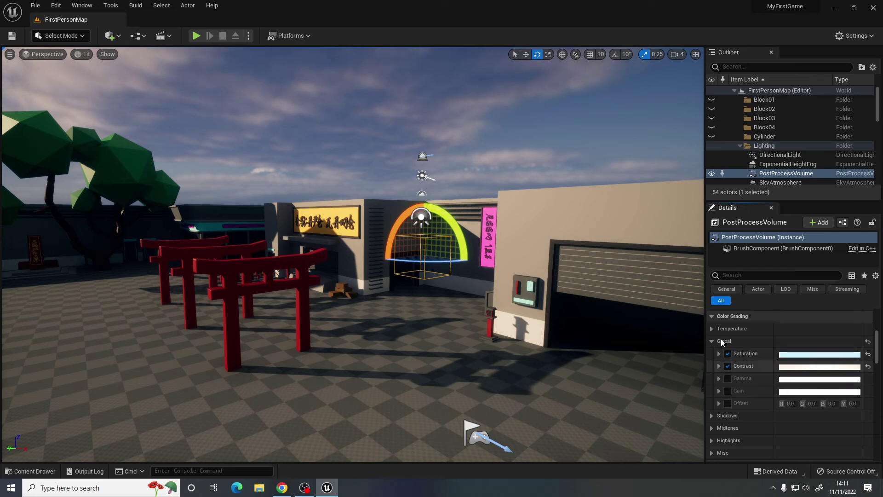
pyautogui.click(713, 341)
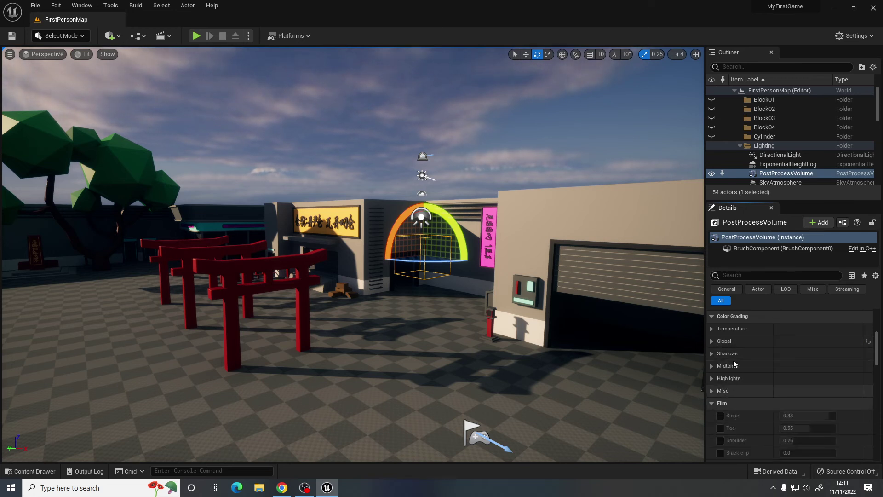
pyautogui.scroll(-3, 761, 382)
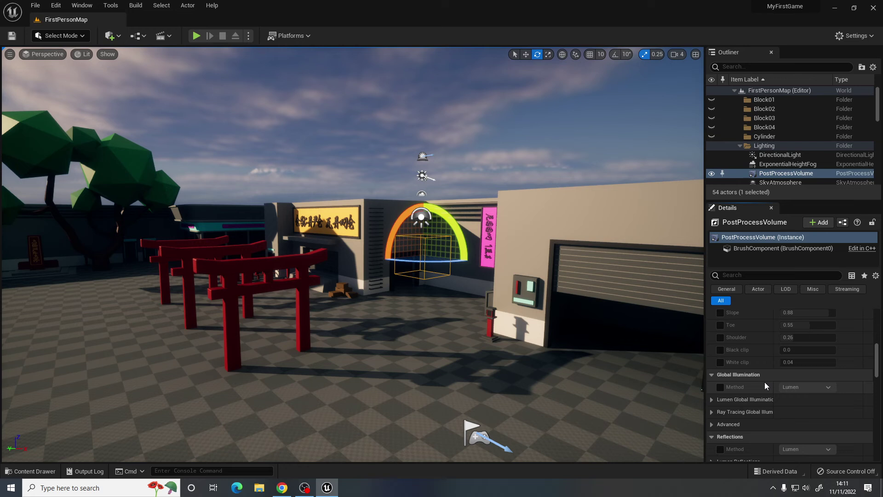
pyautogui.scroll(-5, 765, 382)
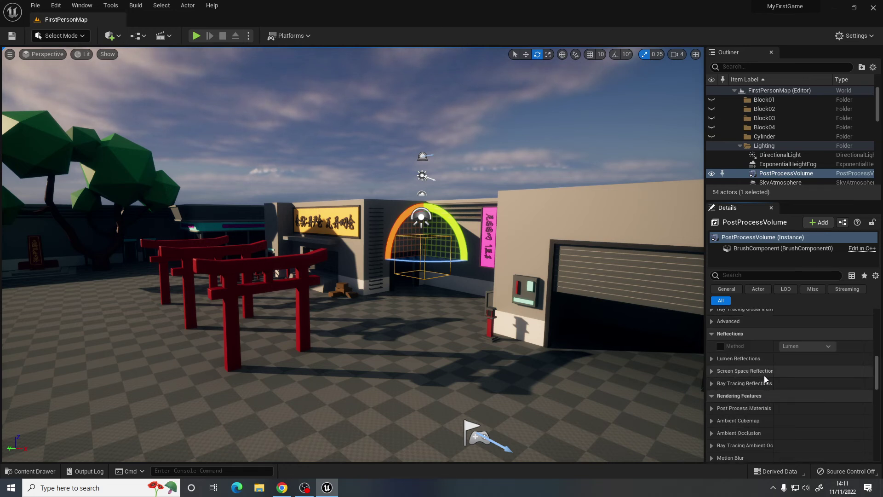
pyautogui.moveTo(878, 374); pyautogui.dragTo(877, 325)
# Select the directional light and tilt it to lower the sun, darkening the buildings and torii gates.
pyautogui.moveTo(461, 295)
pyautogui.mouseDown(button='right')
pyautogui.moveTo(359, 280)
pyautogui.moveTo(460, 296)
pyautogui.mouseUp(button='right')
pyautogui.click(606, 212)
pyautogui.press('d')
pyautogui.moveTo(601, 209); pyautogui.dragTo(600, 209, button='right')
pyautogui.moveTo(590, 218)
pyautogui.mouseDown()
pyautogui.moveTo(589, 196)
pyautogui.moveTo(590, 207)
pyautogui.mouseUp()
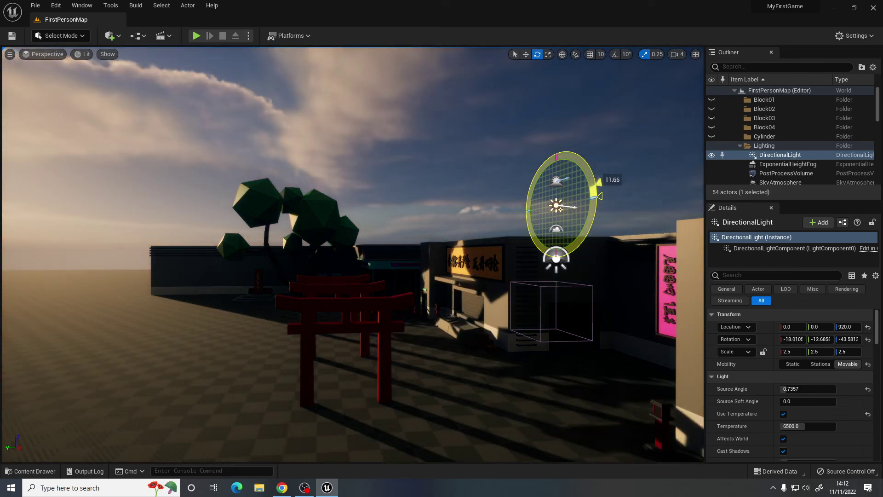
# Turn the directional light about its vertical axis to a Z rotation of about -39.4° to redirect the long shadows.
pyautogui.press('a')
pyautogui.moveTo(546, 247)
pyautogui.mouseDown(button='right')
pyautogui.moveTo(598, 248)
pyautogui.moveTo(546, 247)
pyautogui.mouseUp(button='right')
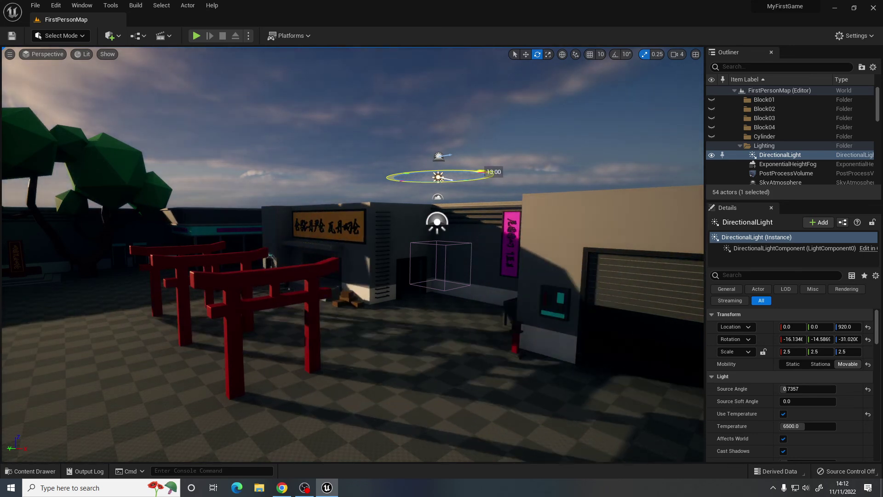
pyautogui.moveTo(400, 262)
pyautogui.mouseDown(button='right')
pyautogui.moveTo(480, 238)
pyautogui.moveTo(496, 268)
pyautogui.moveTo(566, 280)
pyautogui.moveTo(400, 262)
pyautogui.mouseUp(button='right')
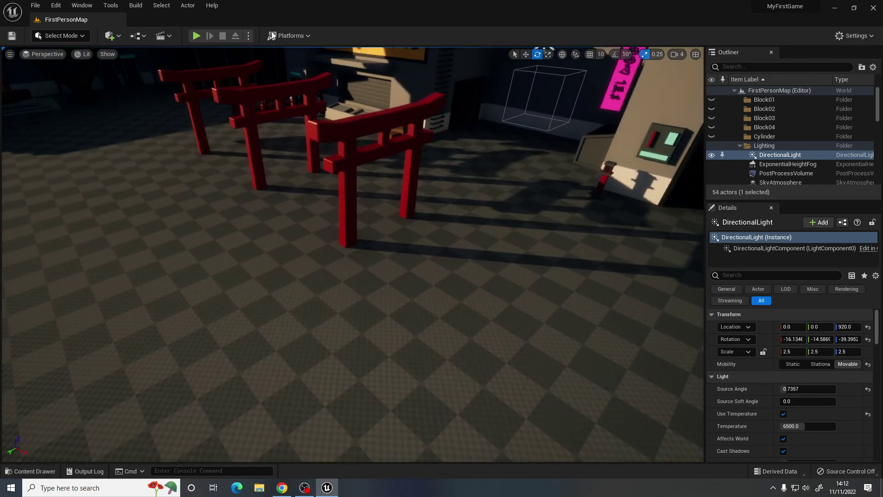
# Play-test the level, pick up the floating rifle and walk up to the wall beside the pink sign to inspect the lighting.
pyautogui.click(196, 37)
pyautogui.press('w')
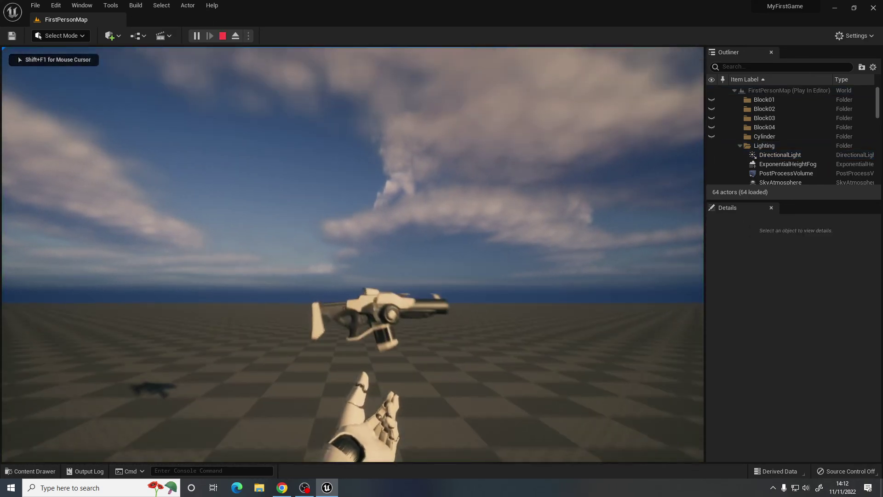
pyautogui.press('w')
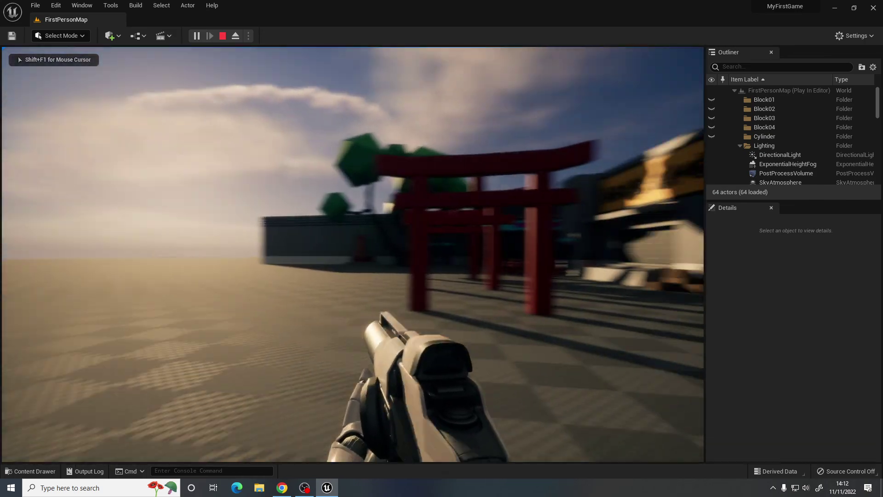
pyautogui.press('w')
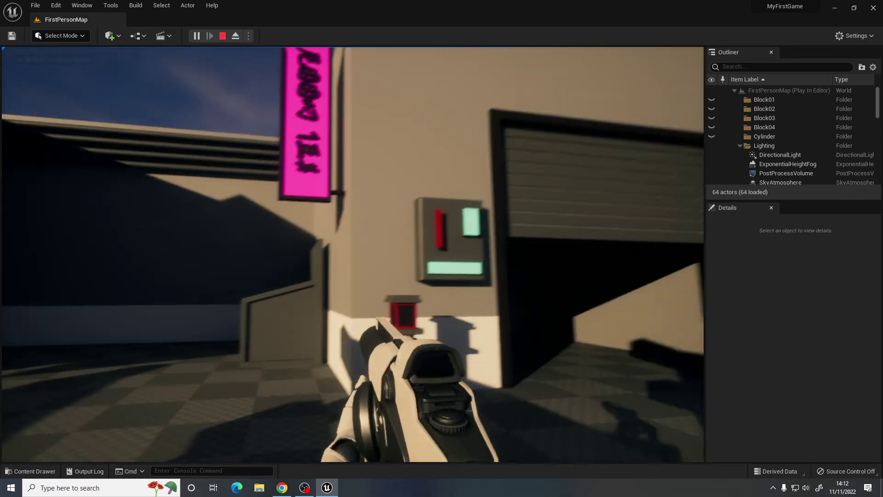
# Walk back and around the red torii gates in the play-test, examining the long shadows, sky and surrounding buildings.
pyautogui.press('s')
pyautogui.press('w')
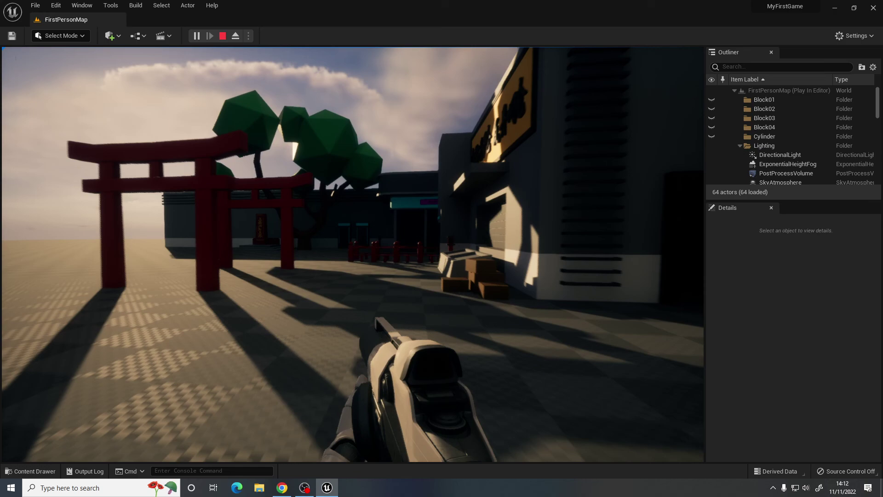
pyautogui.press('w')
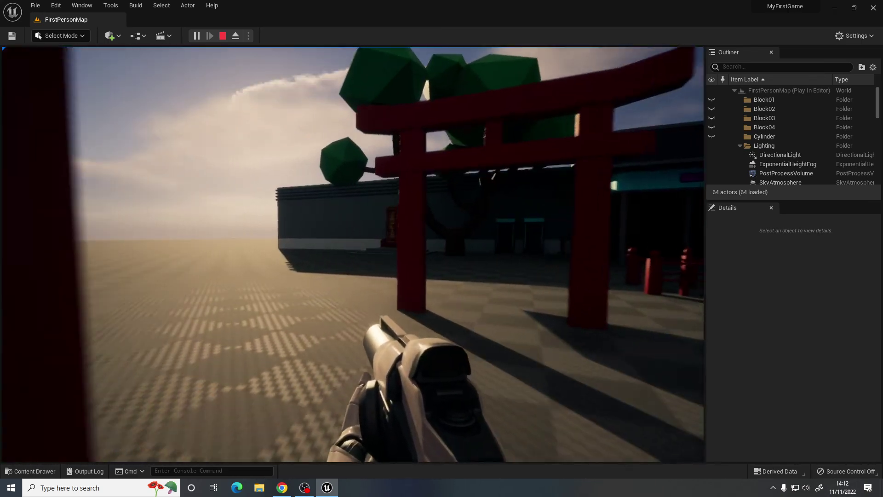
pyautogui.press('s')
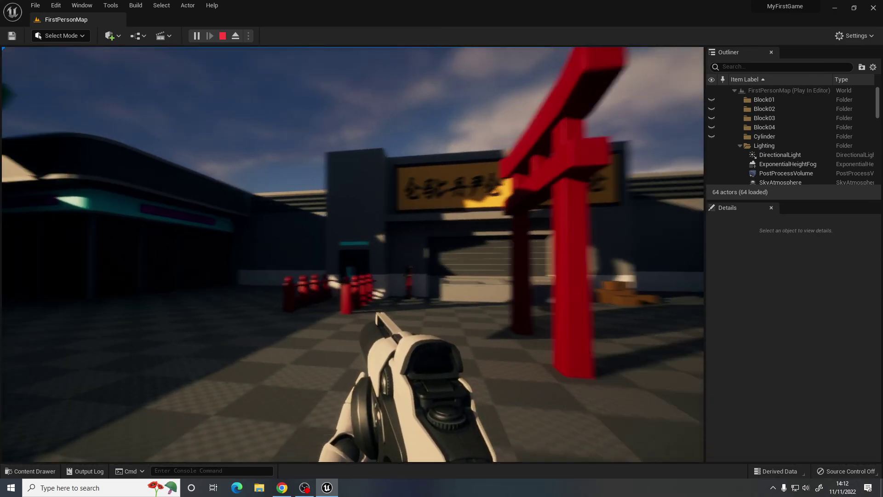
pyautogui.press('w')
pyautogui.press('d')
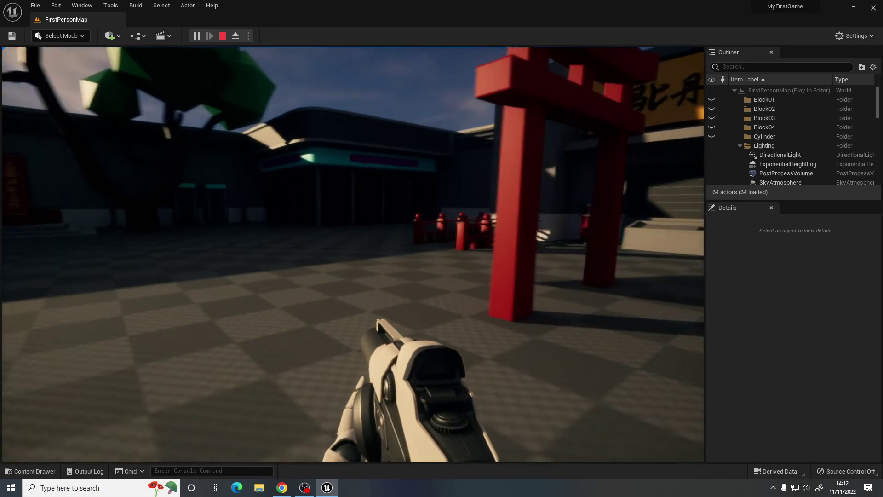
pyautogui.press('w')
pyautogui.press('s')
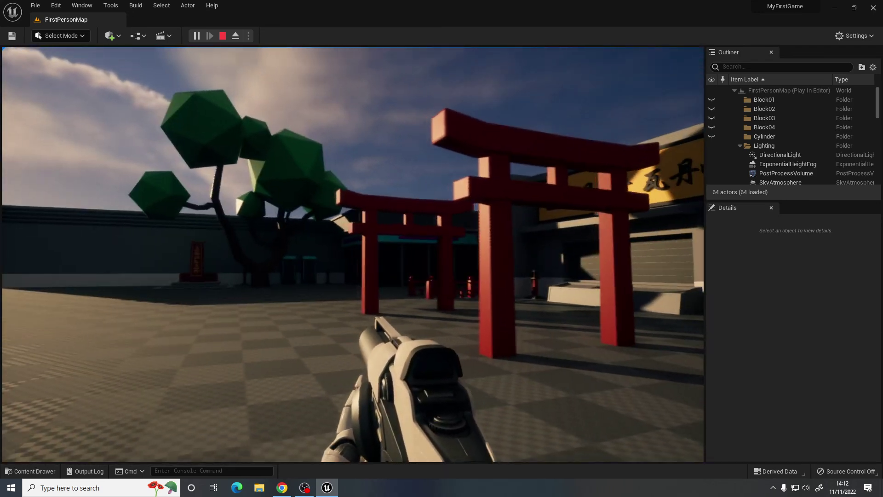
pyautogui.press('w')
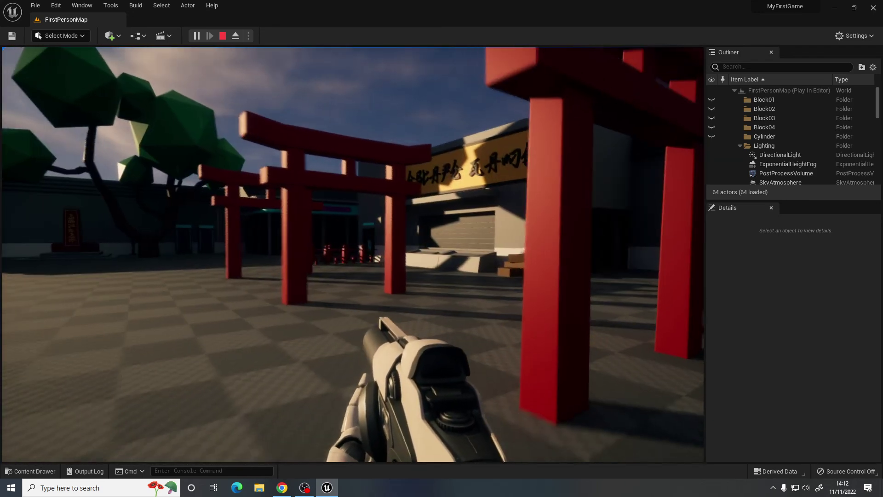